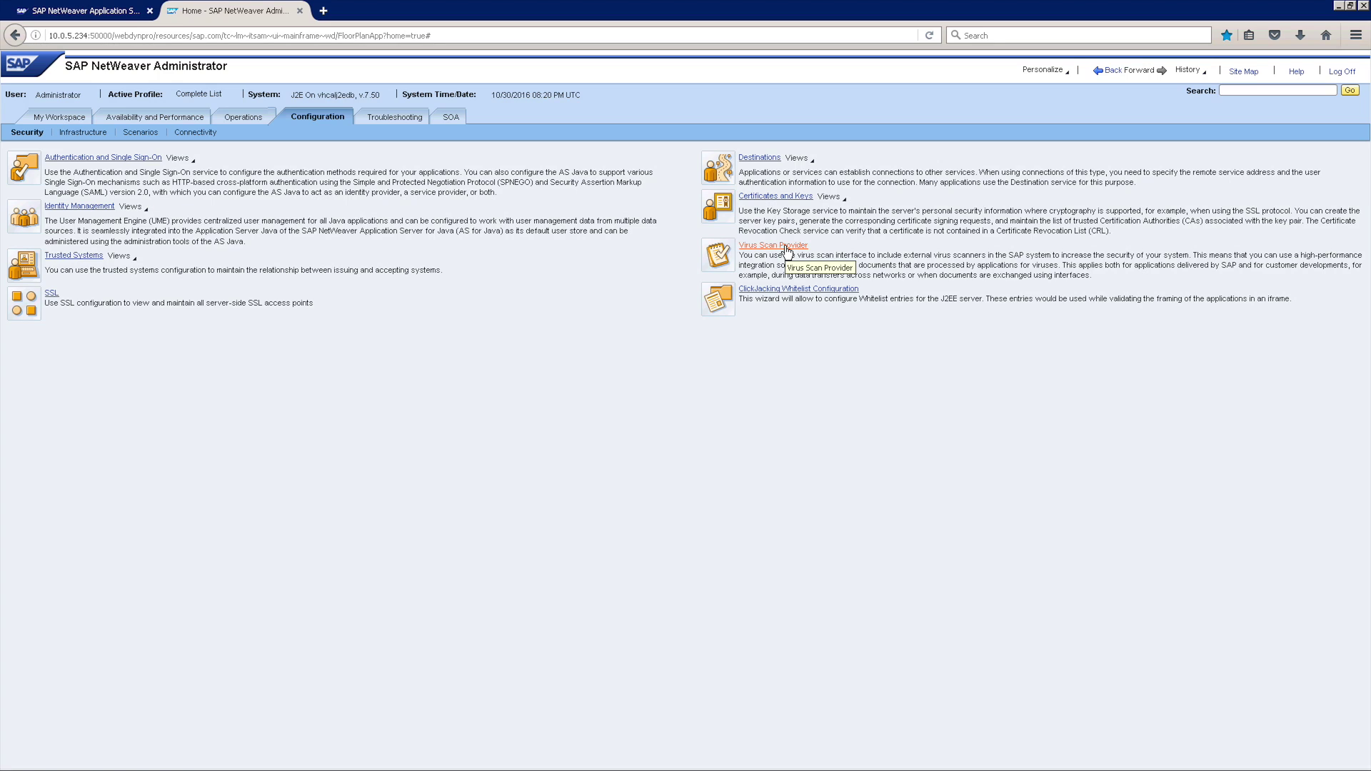
# Add a virus scan group named BOWBRIDGE in the Virus Scan Provider configuration.
pyautogui.click(787, 249)
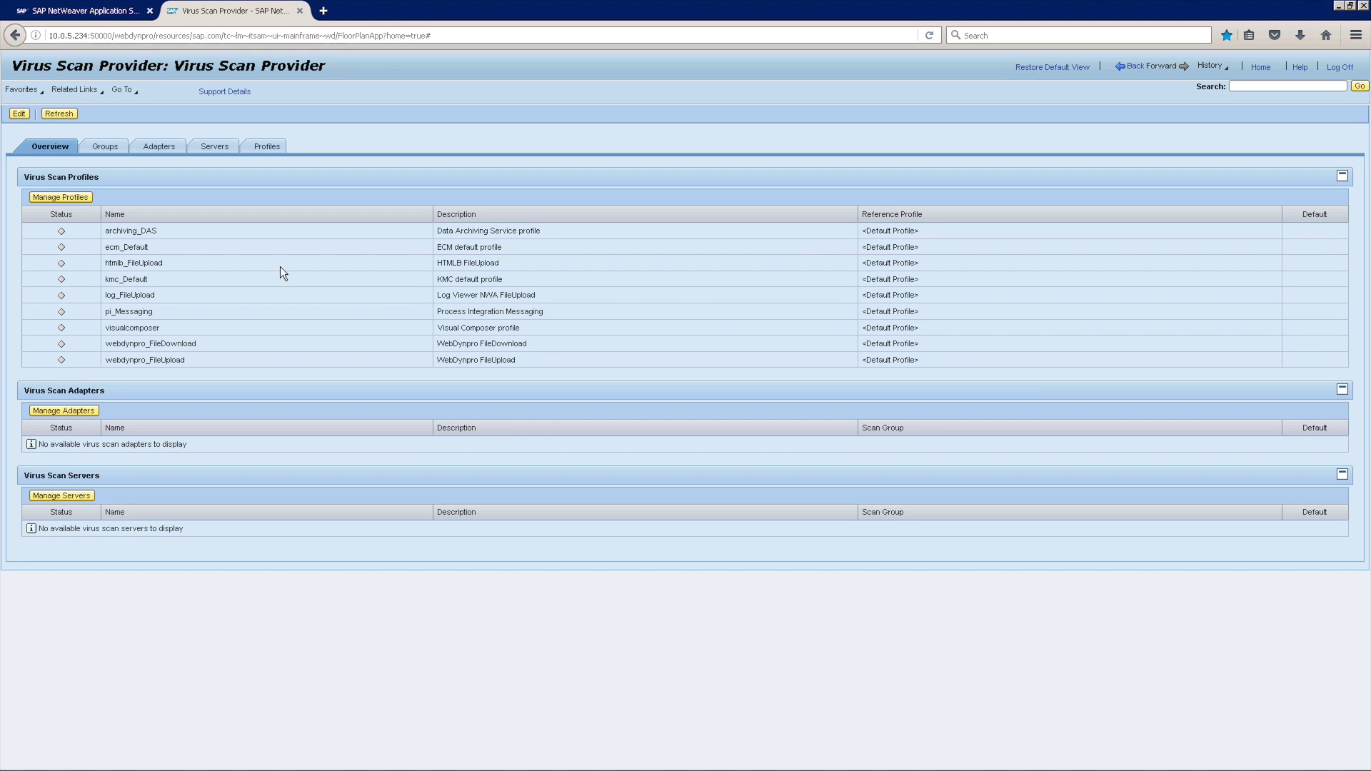
pyautogui.click(112, 150)
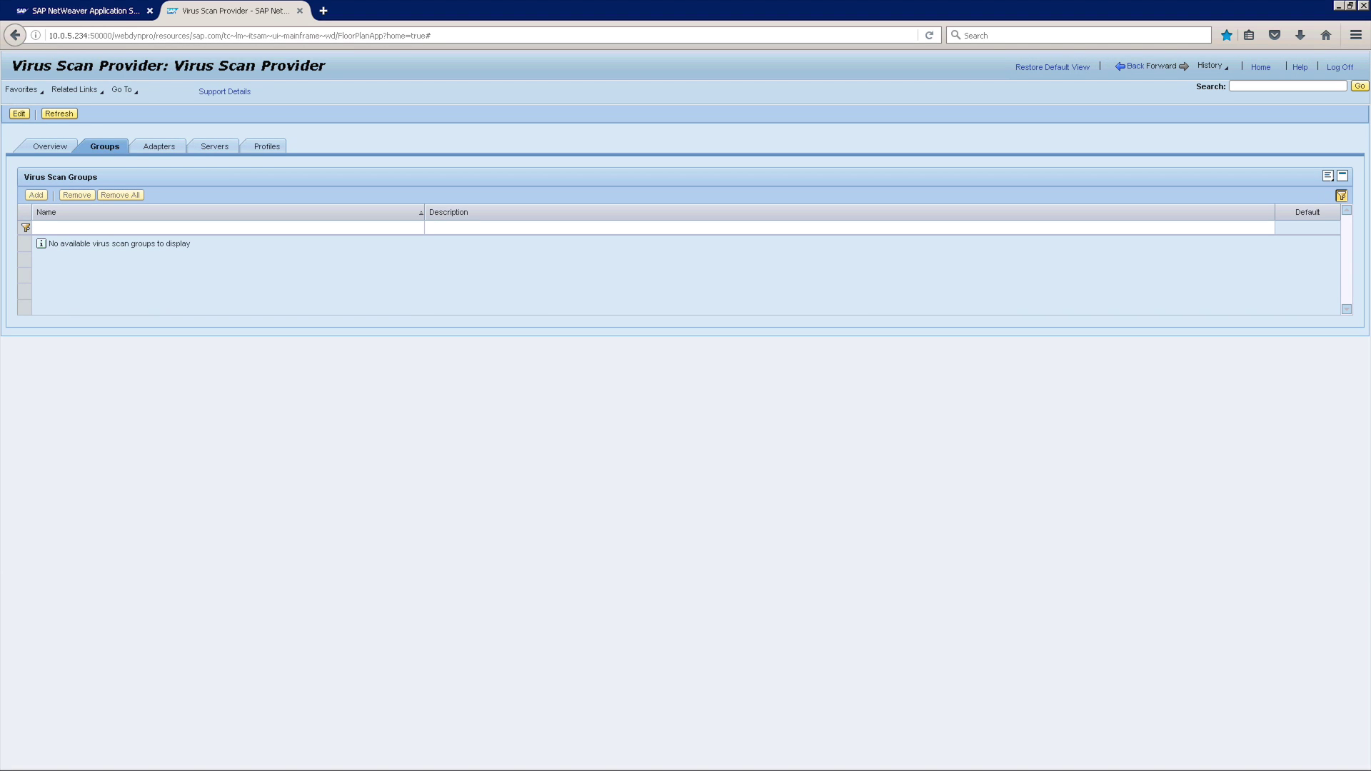
pyautogui.click(12, 116)
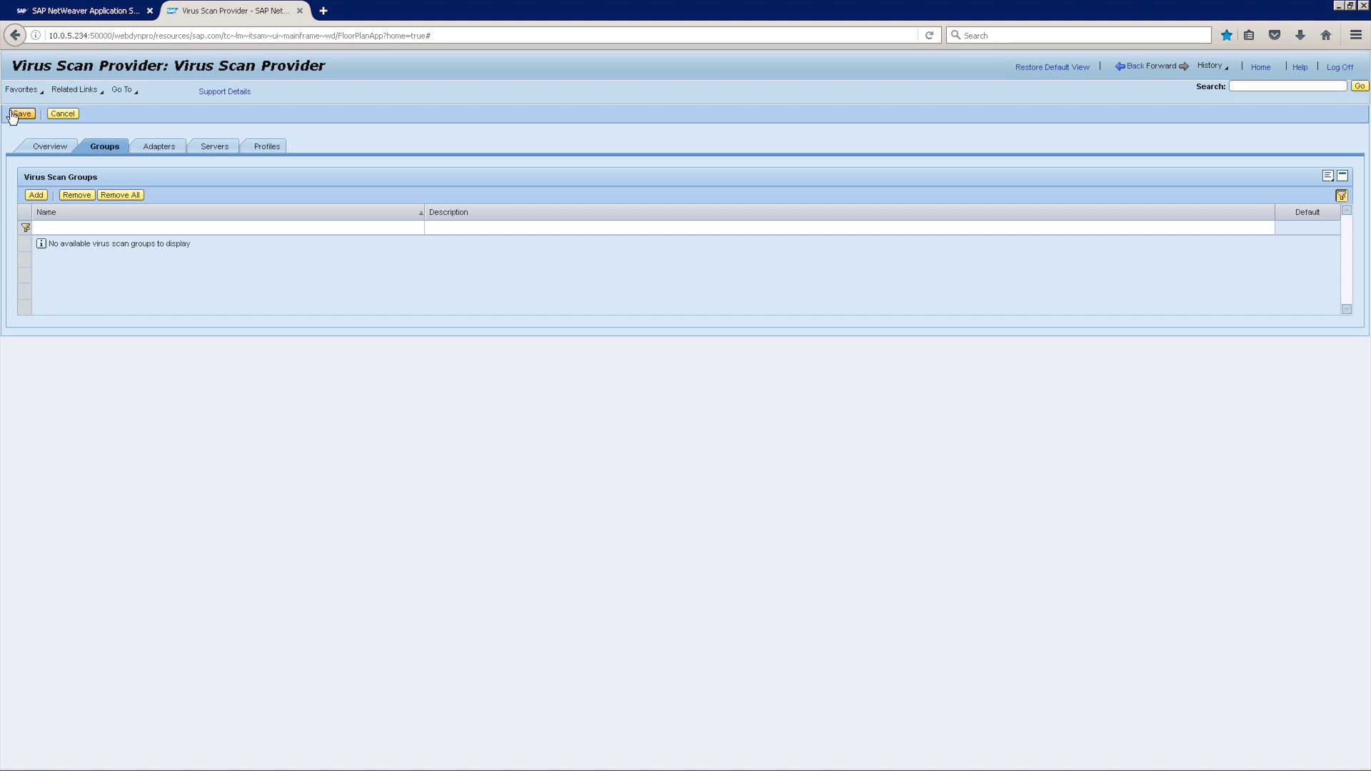
pyautogui.click(38, 195)
pyautogui.click(123, 220)
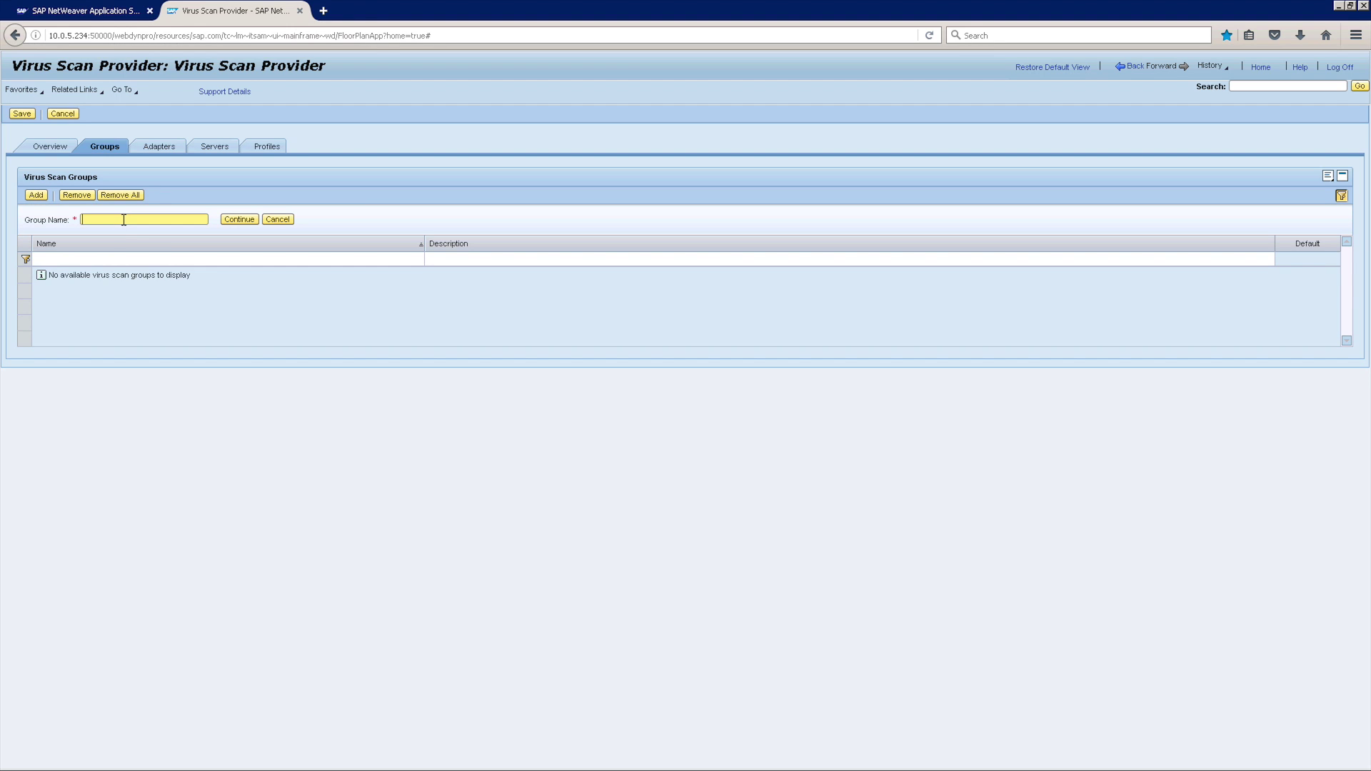
pyautogui.write('BOWBRIDGE')
pyautogui.click(239, 220)
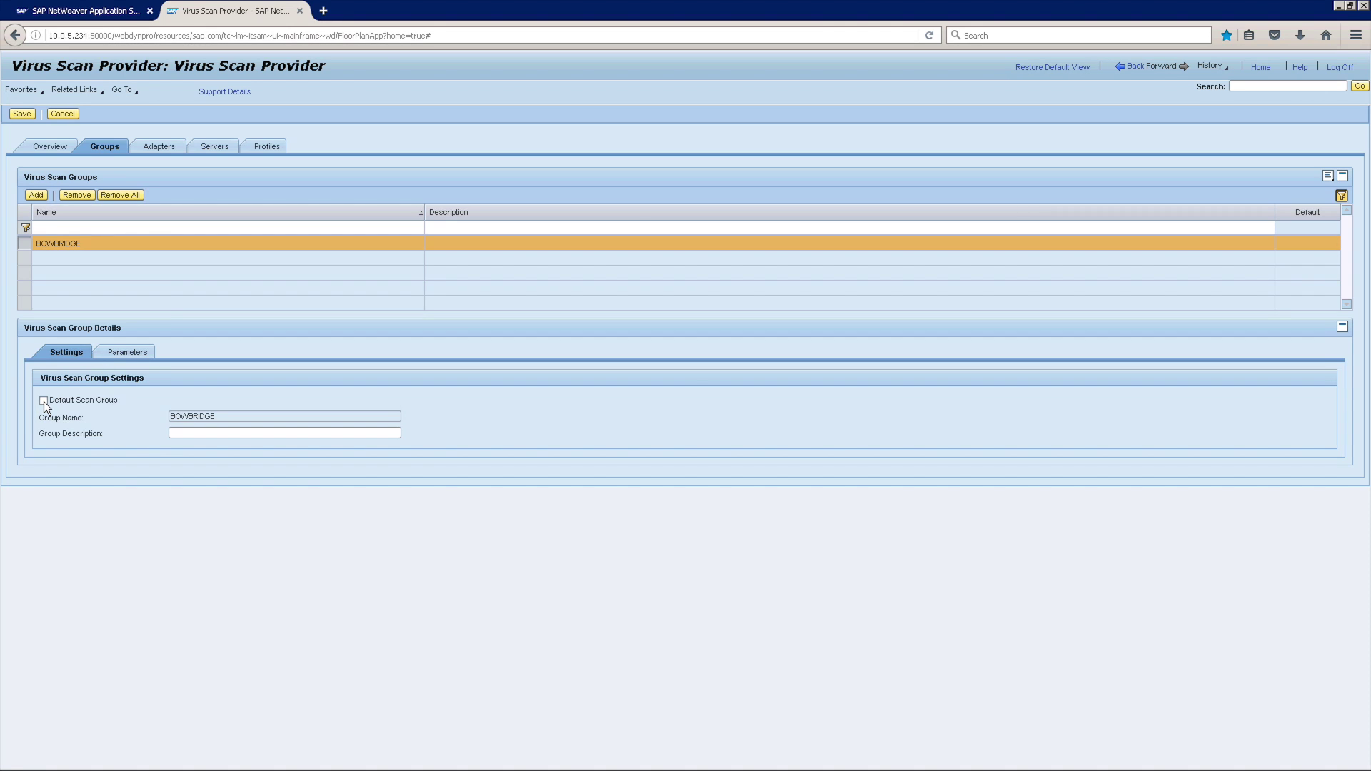
# Make BOWBRIDGE the default scan group, describe it as "default scan group for bowbridge", and save it.
pyautogui.click(184, 433)
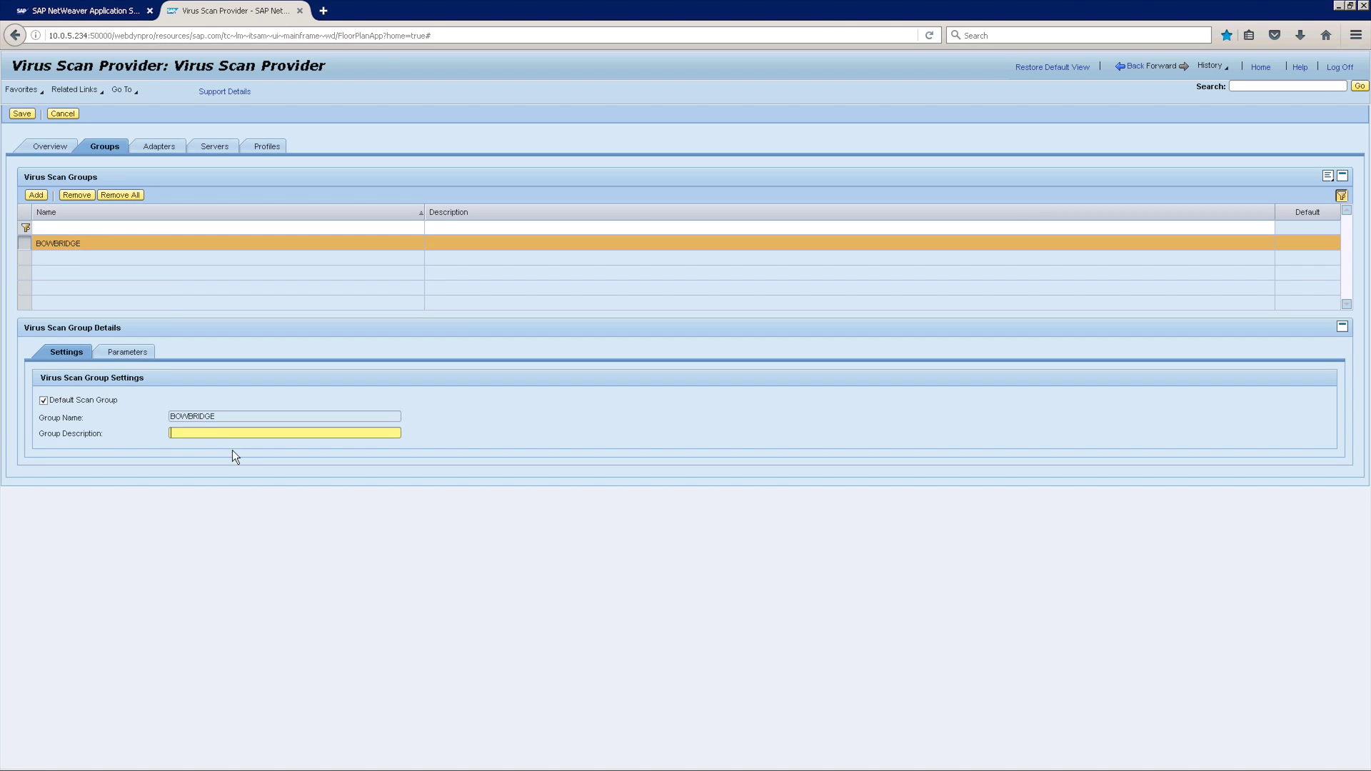
pyautogui.write('default scan group for bowbridge')
pyautogui.click(21, 115)
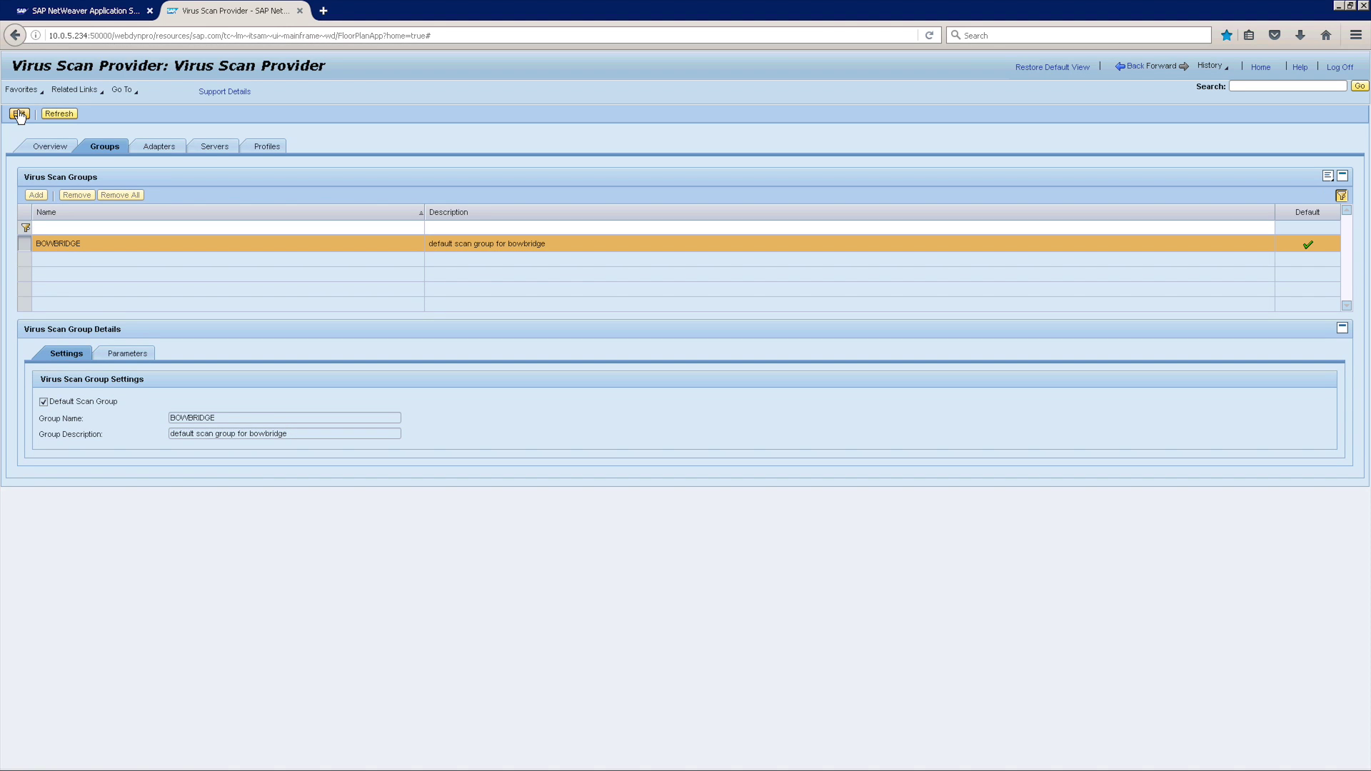
# Add a virus scan adapter named VSA_BOWBRIDGE.
pyautogui.click(167, 147)
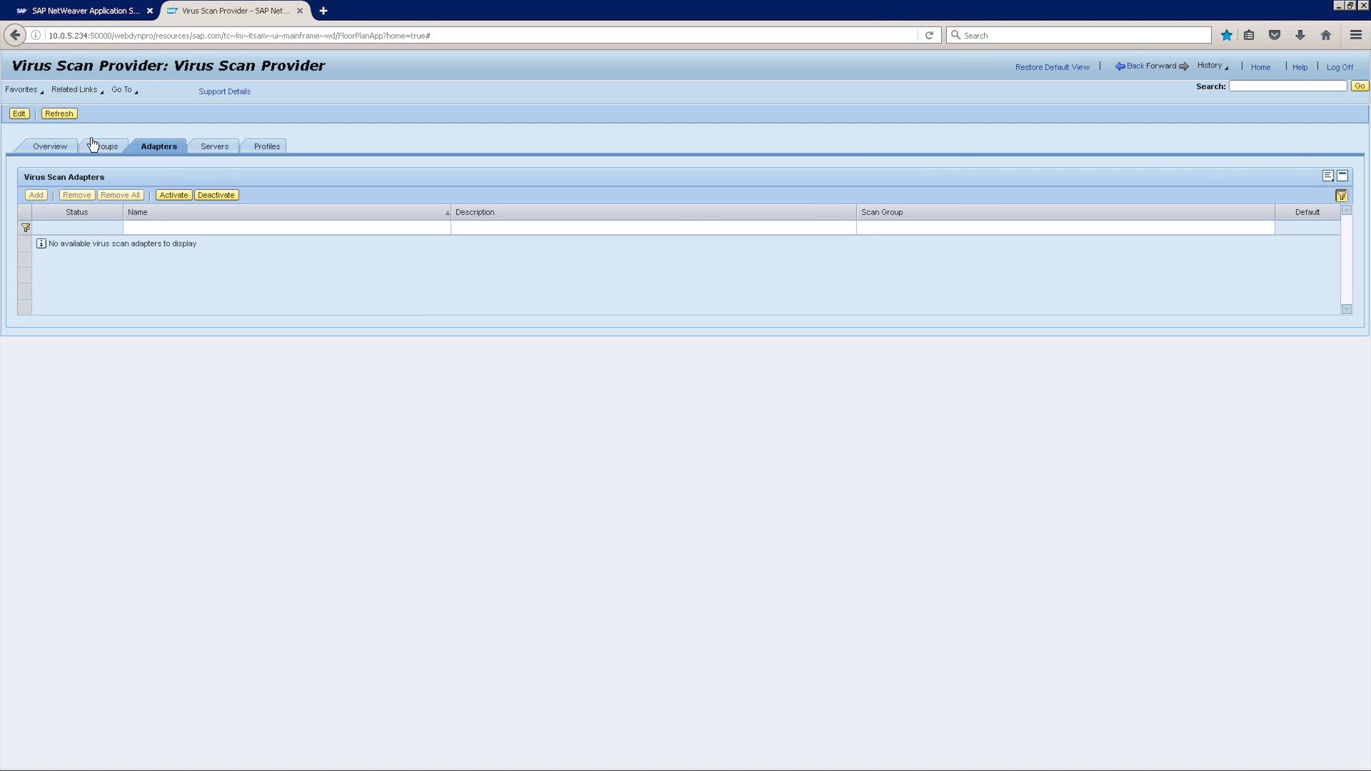
pyautogui.click(19, 114)
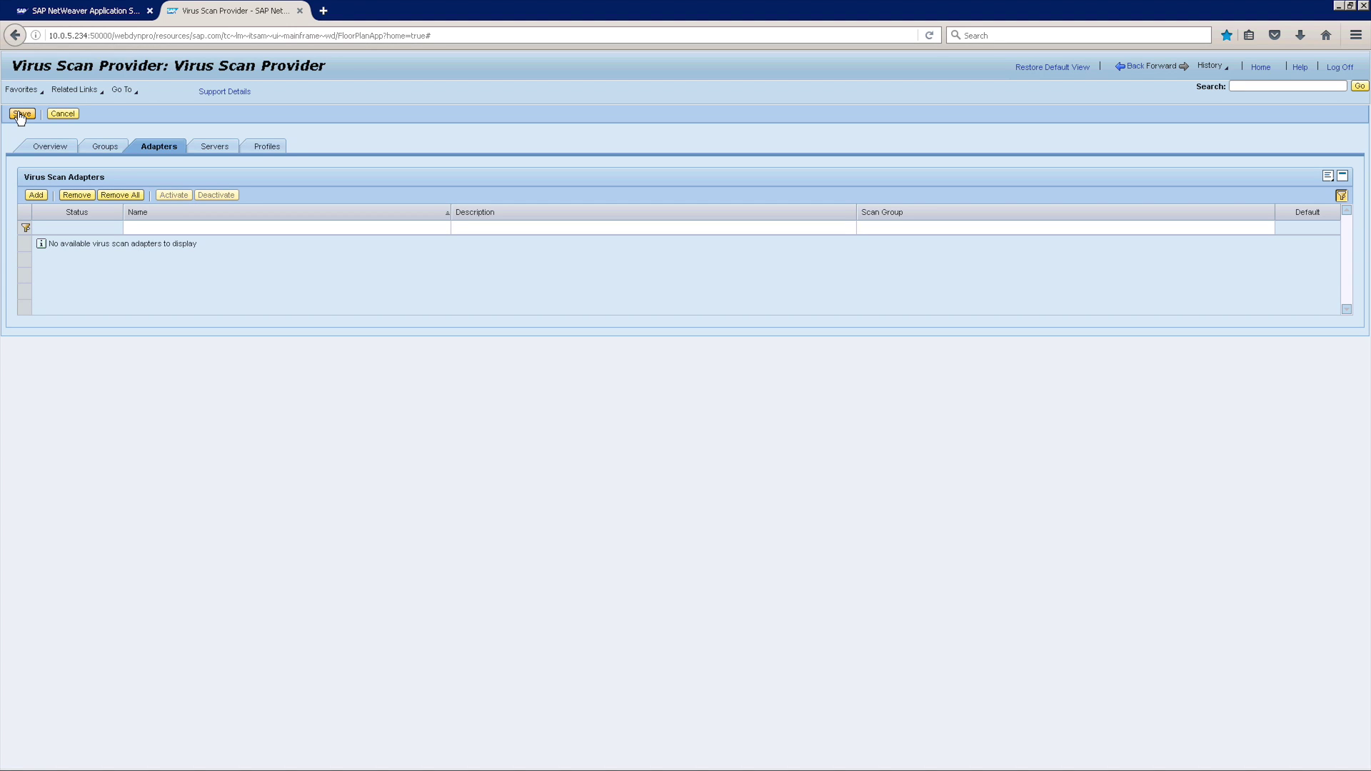
pyautogui.click(37, 195)
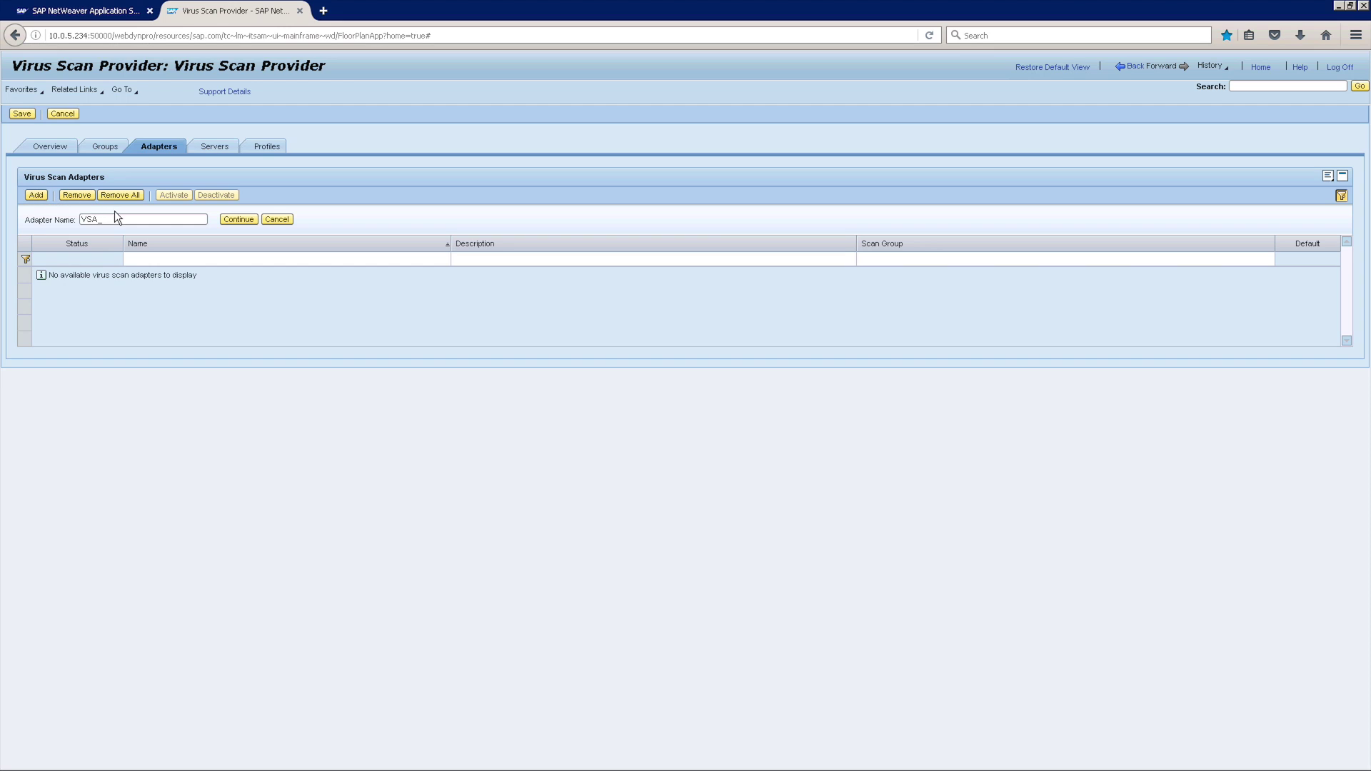
pyautogui.click(136, 219)
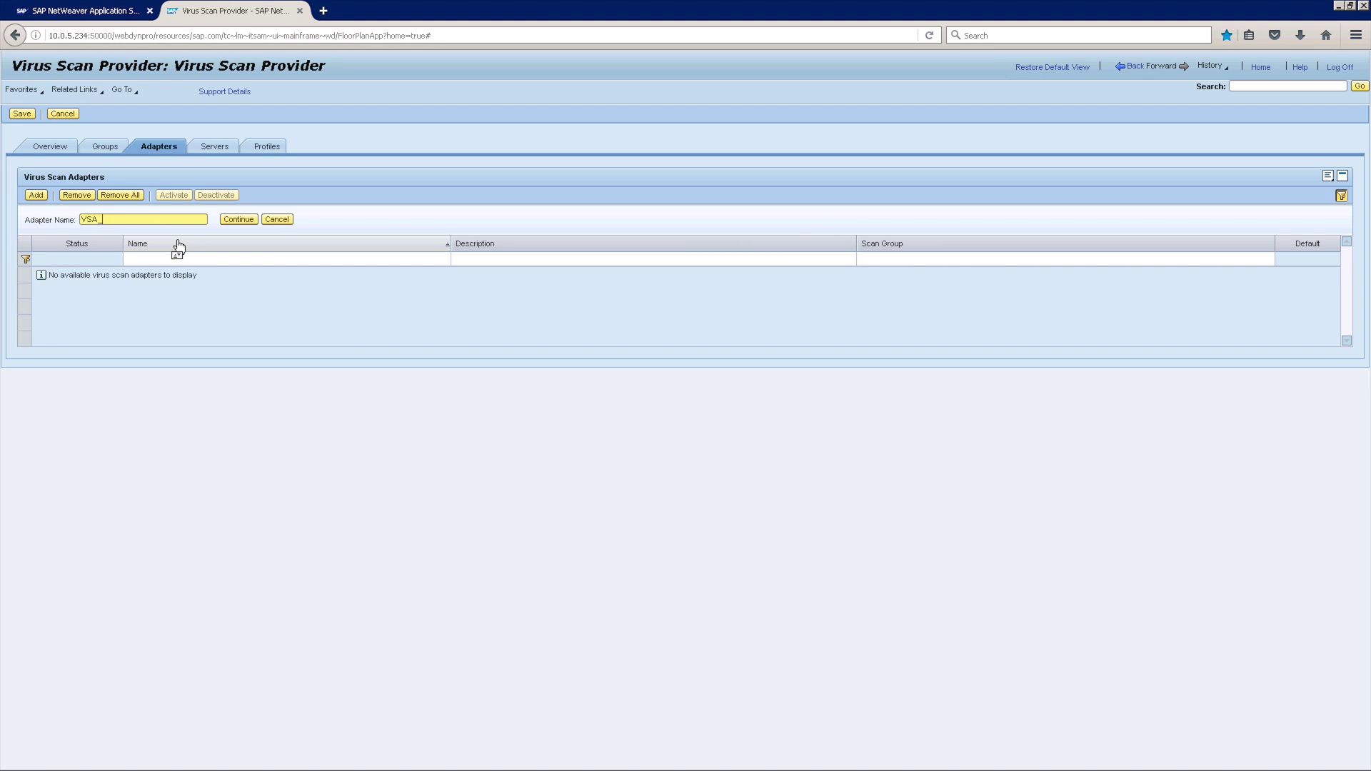
pyautogui.write('BOWBRIDGE')
pyautogui.click(243, 222)
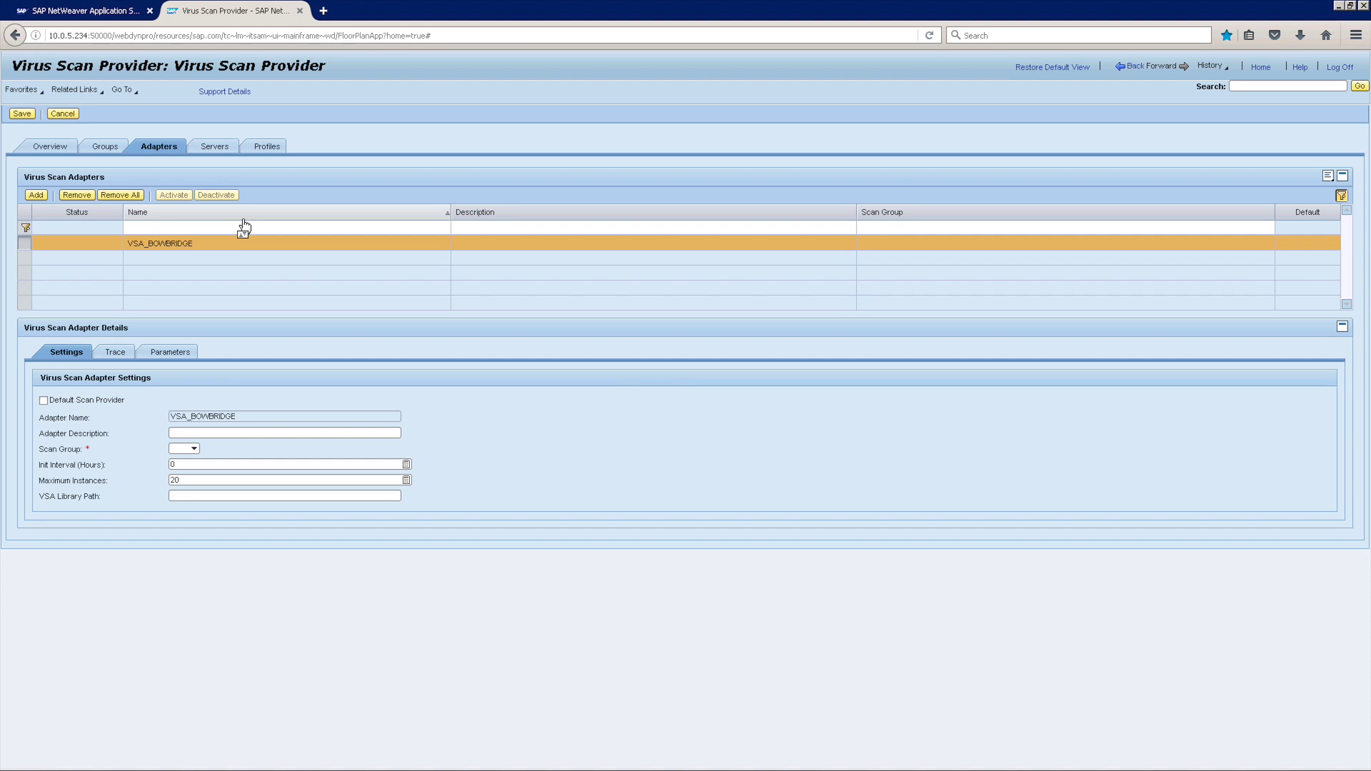
# Make the adapter the default scan provider, described as "virus scan adapter using the bowbridge VSA", and assign it to scan group BOWBRIDGE.
pyautogui.click(60, 400)
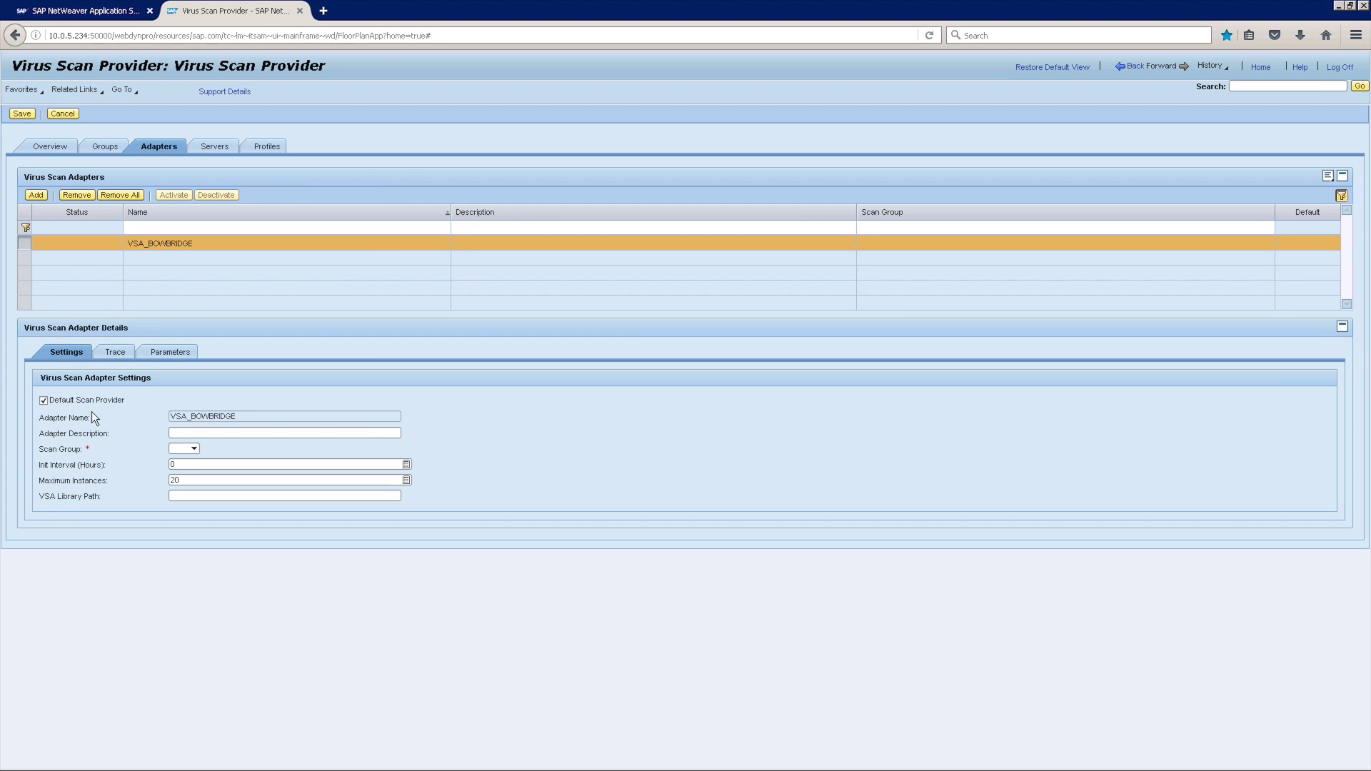
pyautogui.click(203, 433)
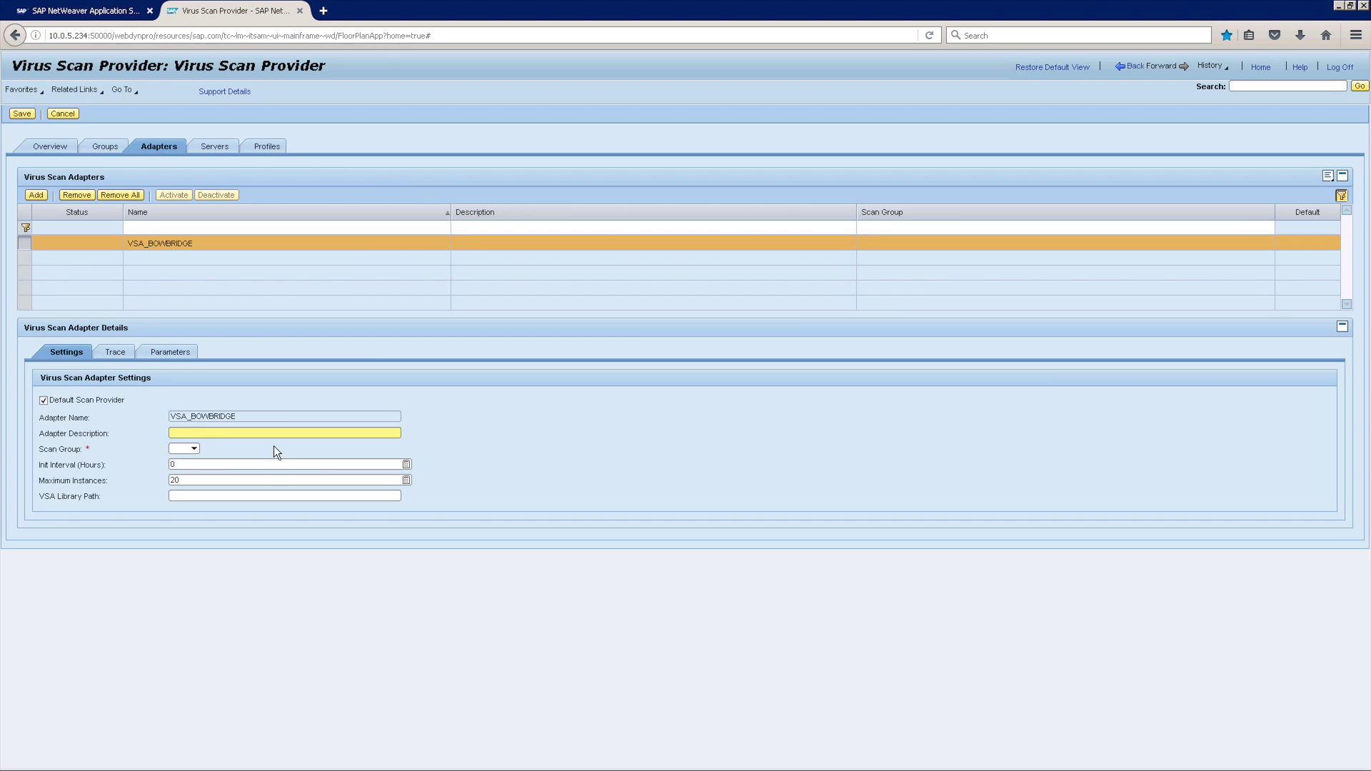
pyautogui.write('virus scan adapter using the bowbridge VSA')
pyautogui.click(195, 450)
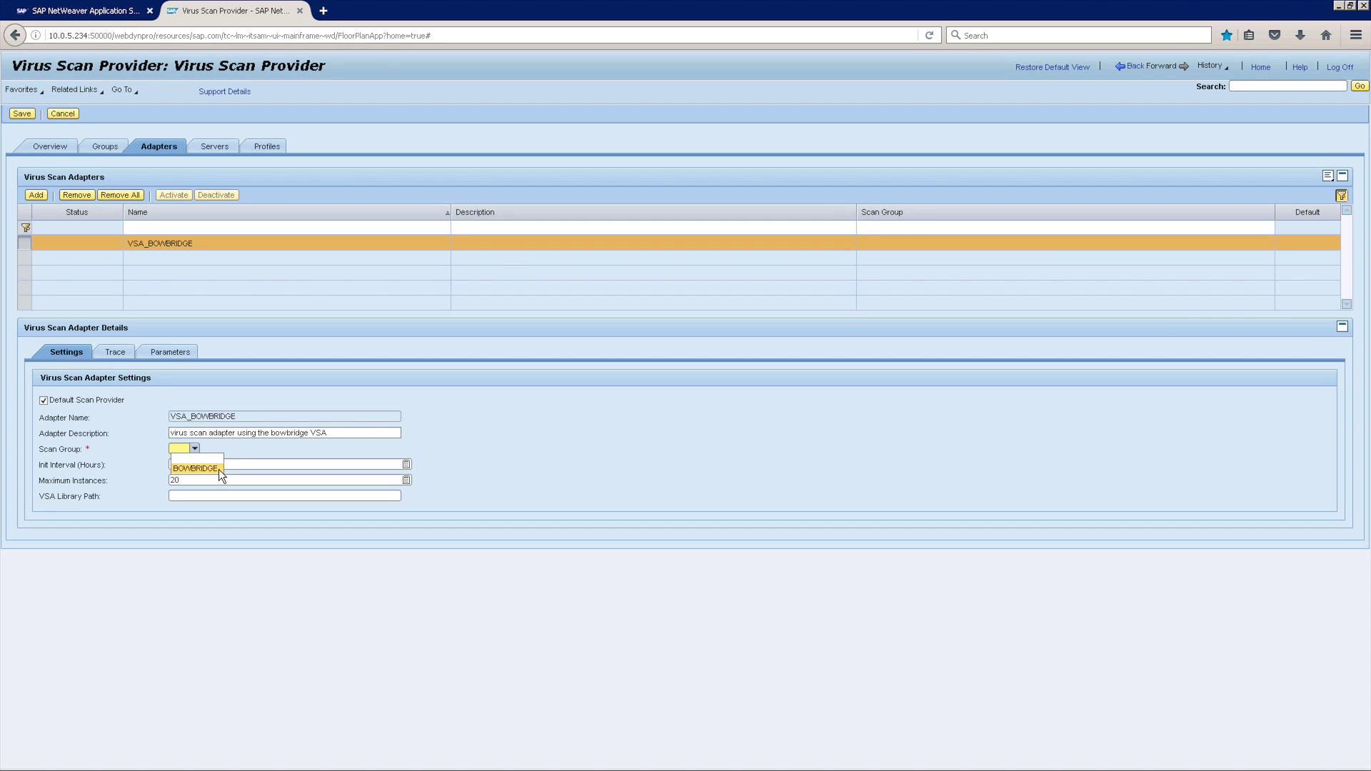
pyautogui.click(196, 469)
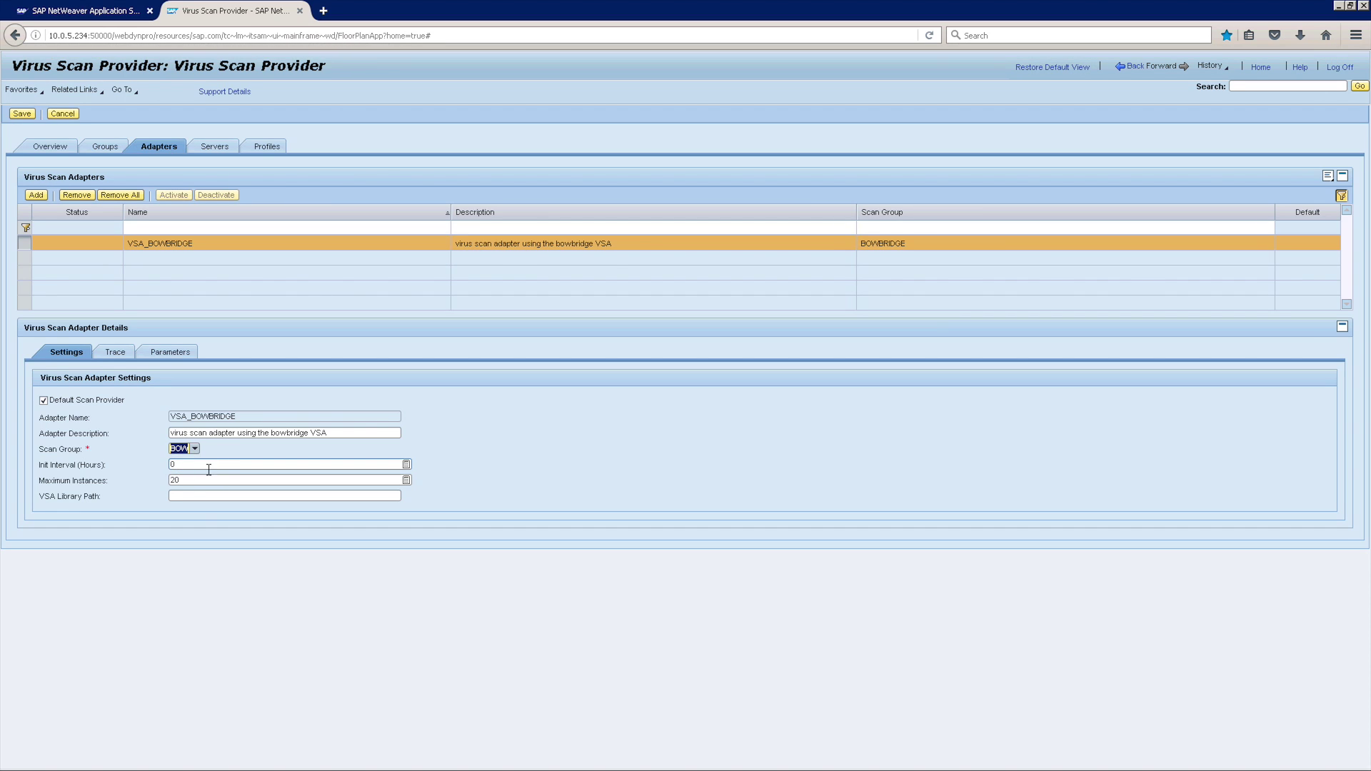
# Set the adapter's init interval to 12 hours and its VSA library path to /usr/sap/J2E/bowbridge/libAVB31.so.
pyautogui.click(208, 465)
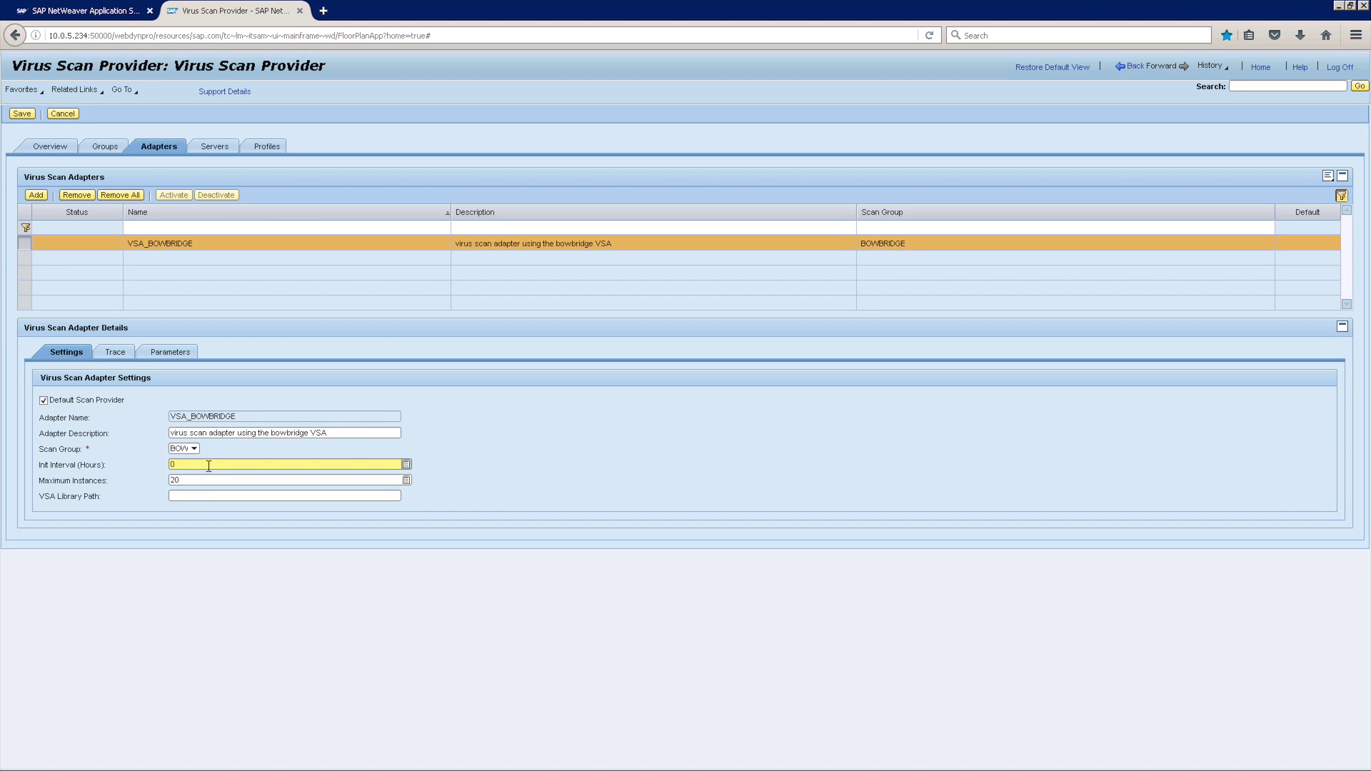
pyautogui.press('BackSpace')
pyautogui.write('12')
pyautogui.click(250, 495)
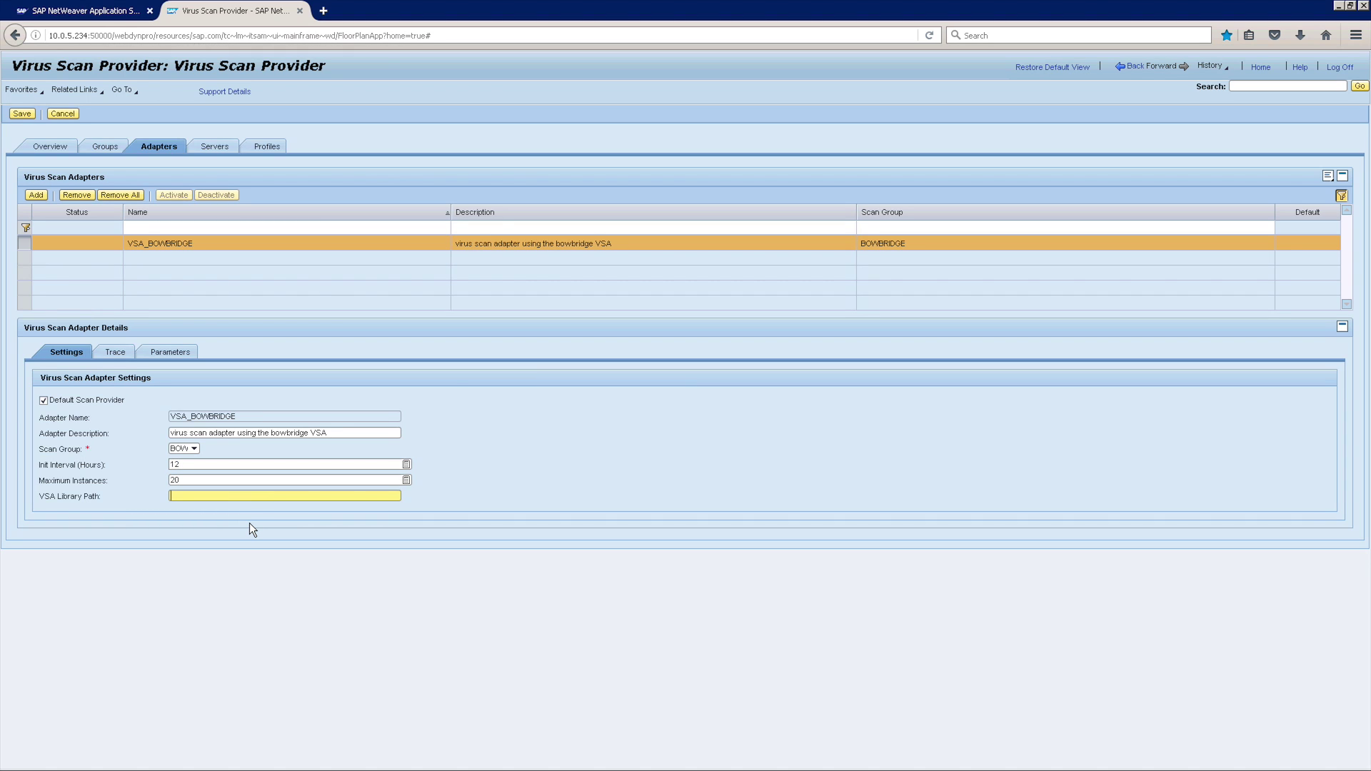
pyautogui.write('/usr/sap/J2E/bowbridge/libAVB31.so')
# Add the adapter parameter INITDIRECTORY with type CHAR and value /usr/sap/J2E/bowbridge.
pyautogui.click(178, 352)
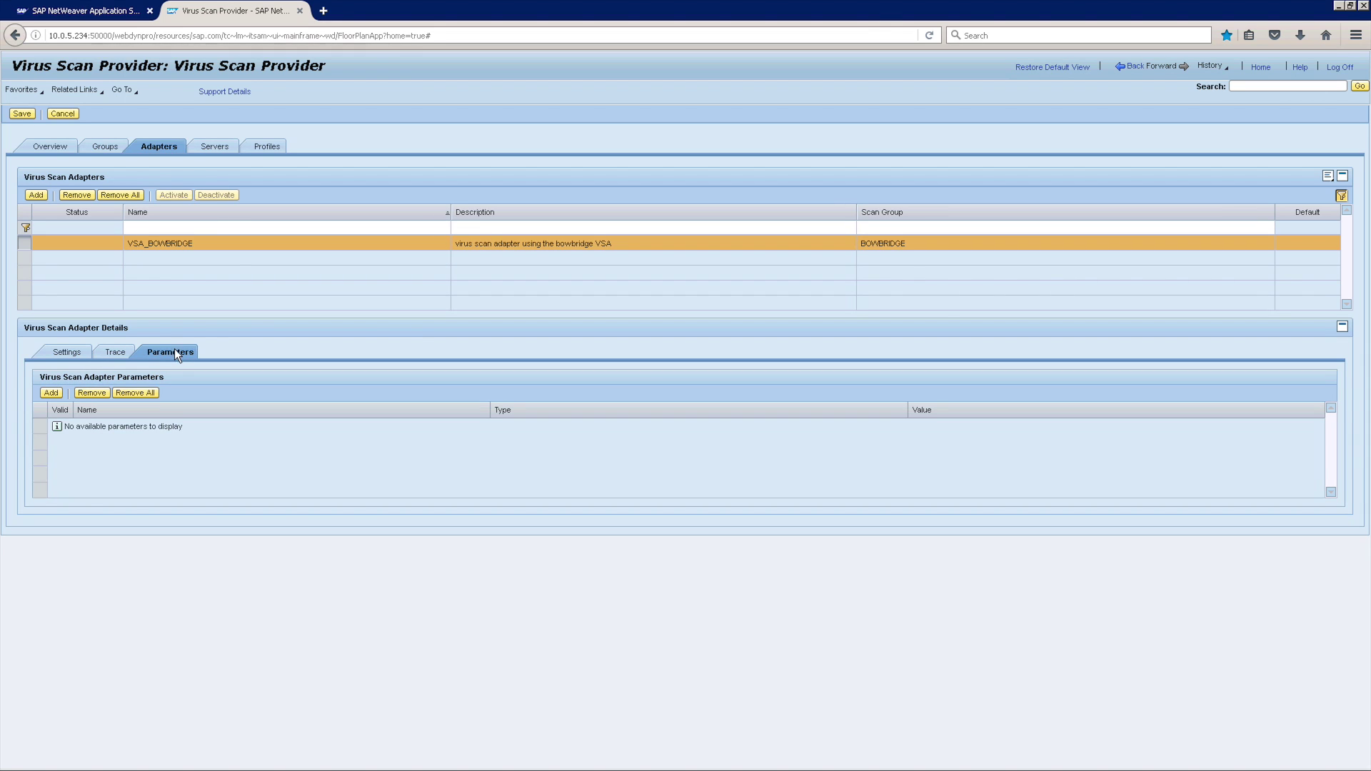
pyautogui.click(52, 393)
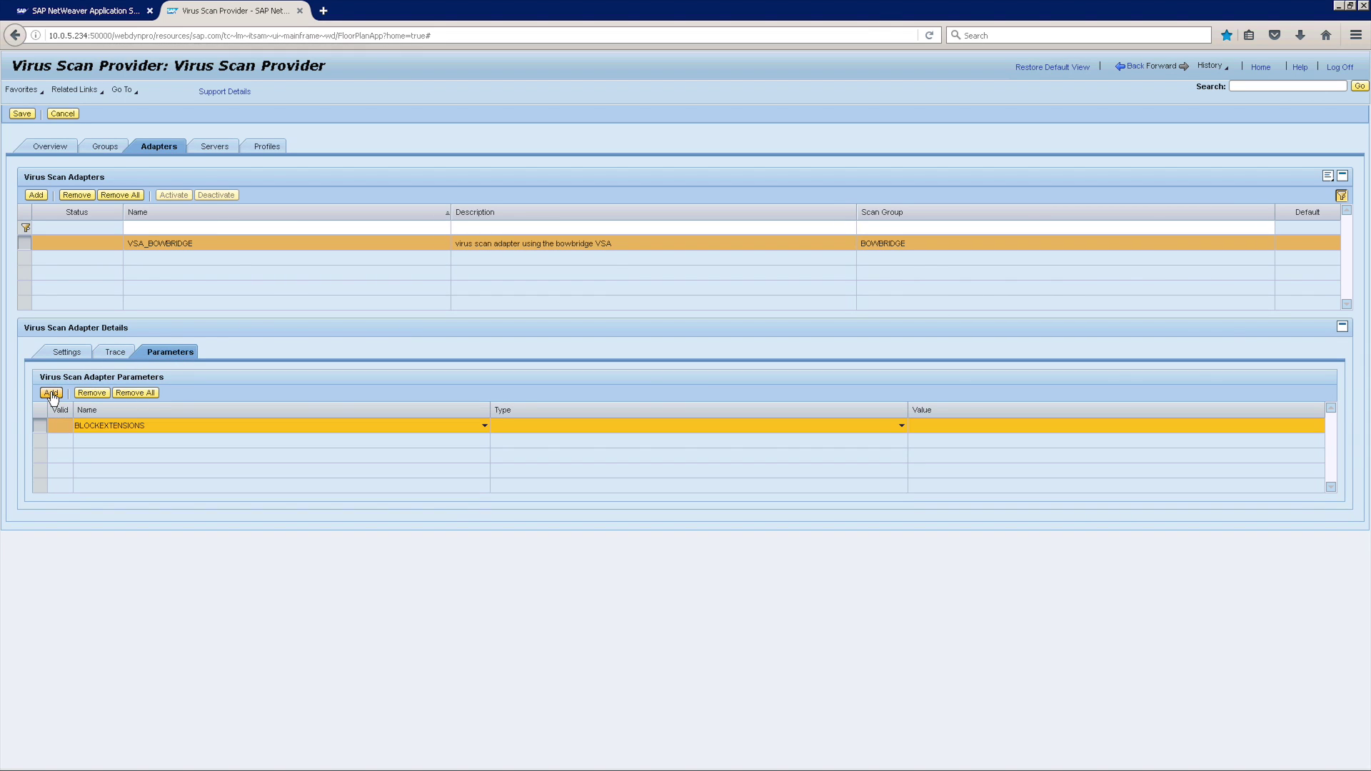
pyautogui.click(485, 427)
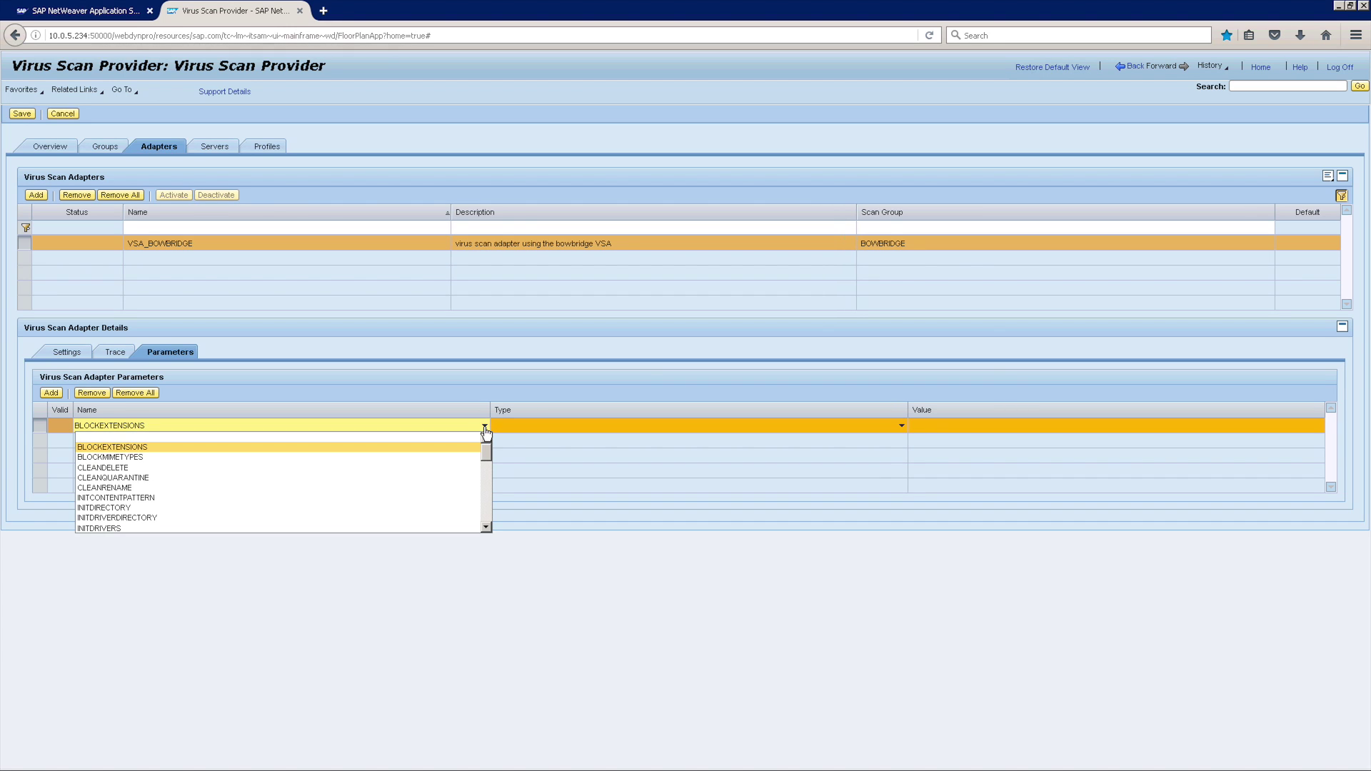
pyautogui.click(417, 507)
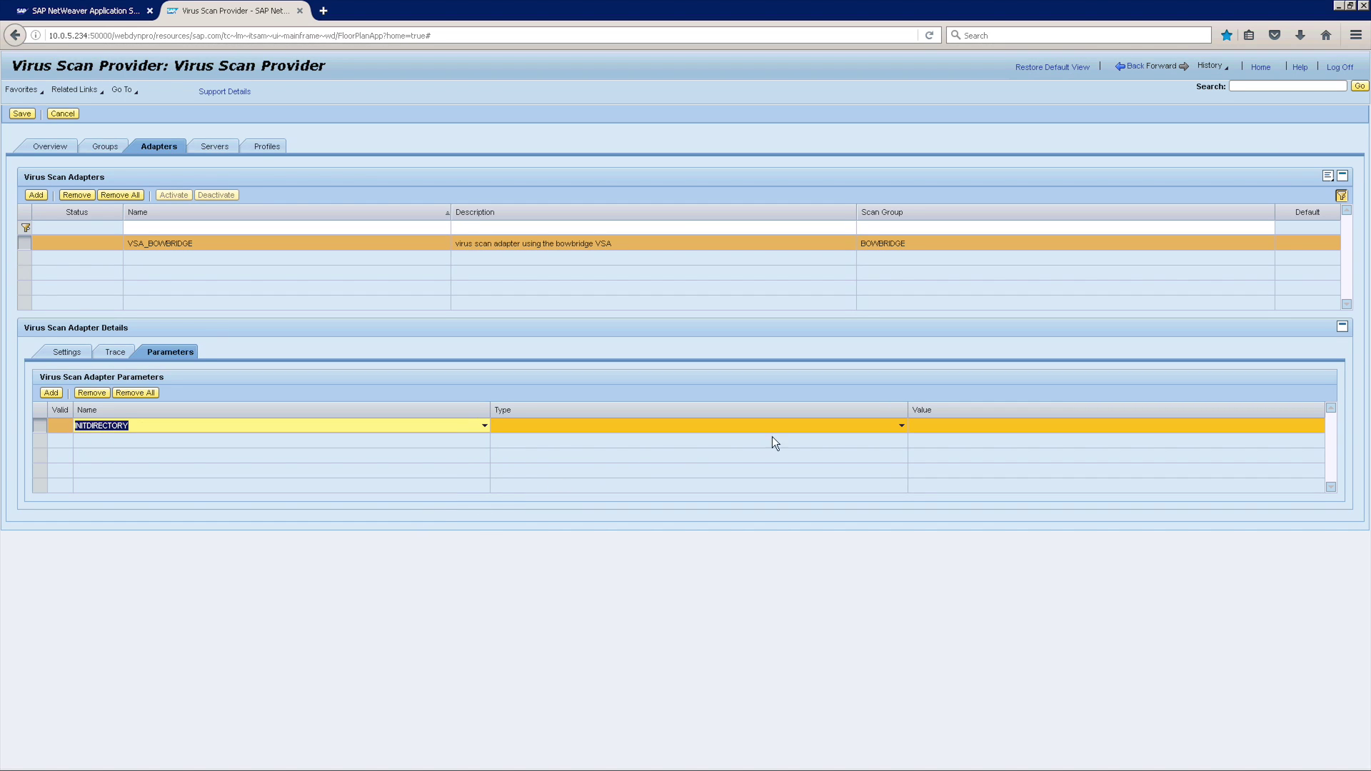
pyautogui.click(902, 427)
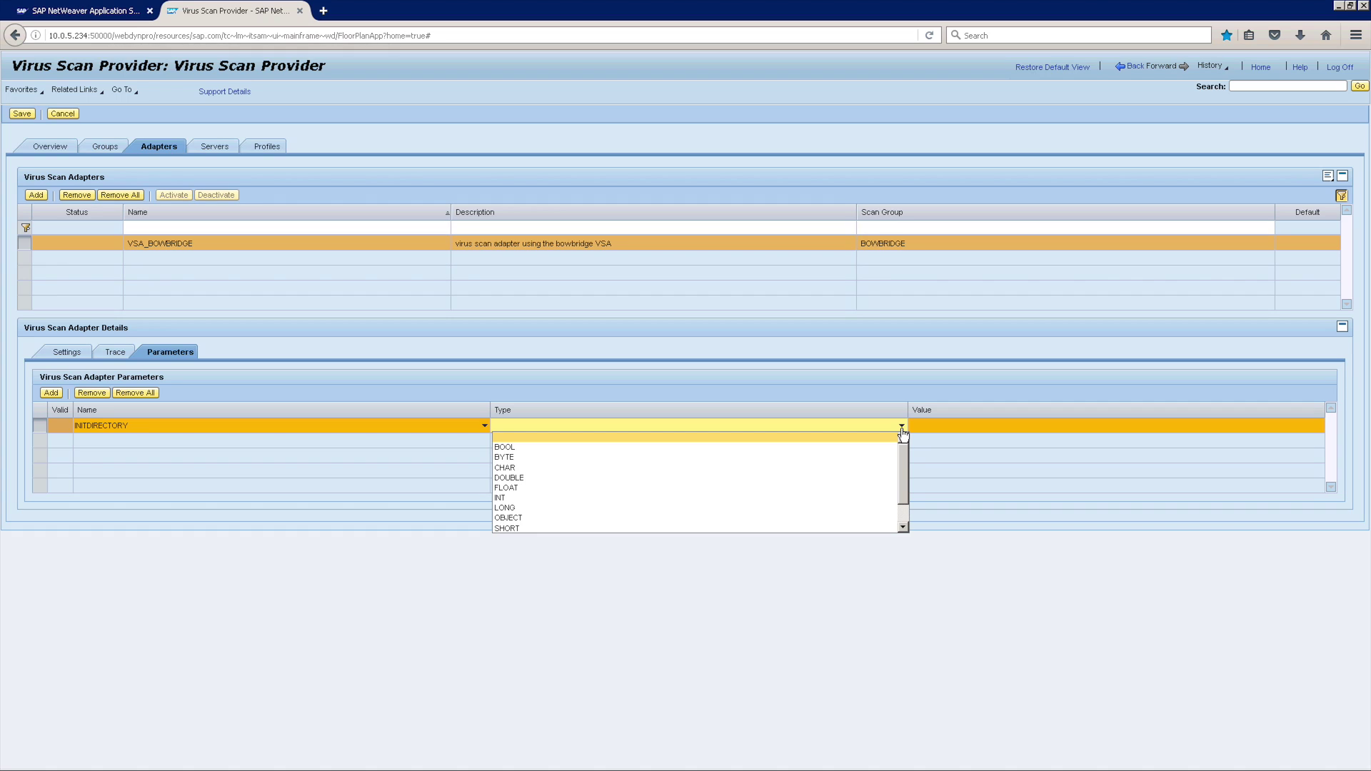
pyautogui.click(884, 469)
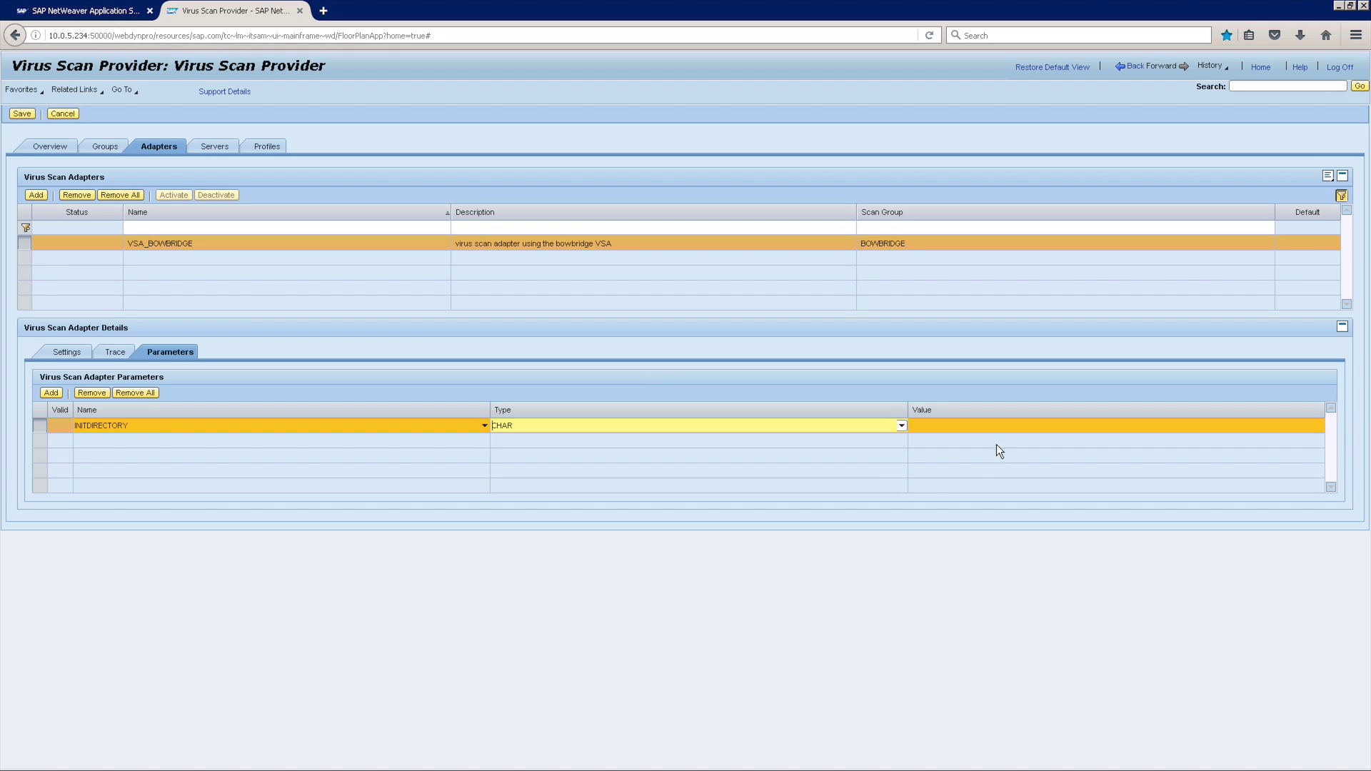
pyautogui.click(994, 426)
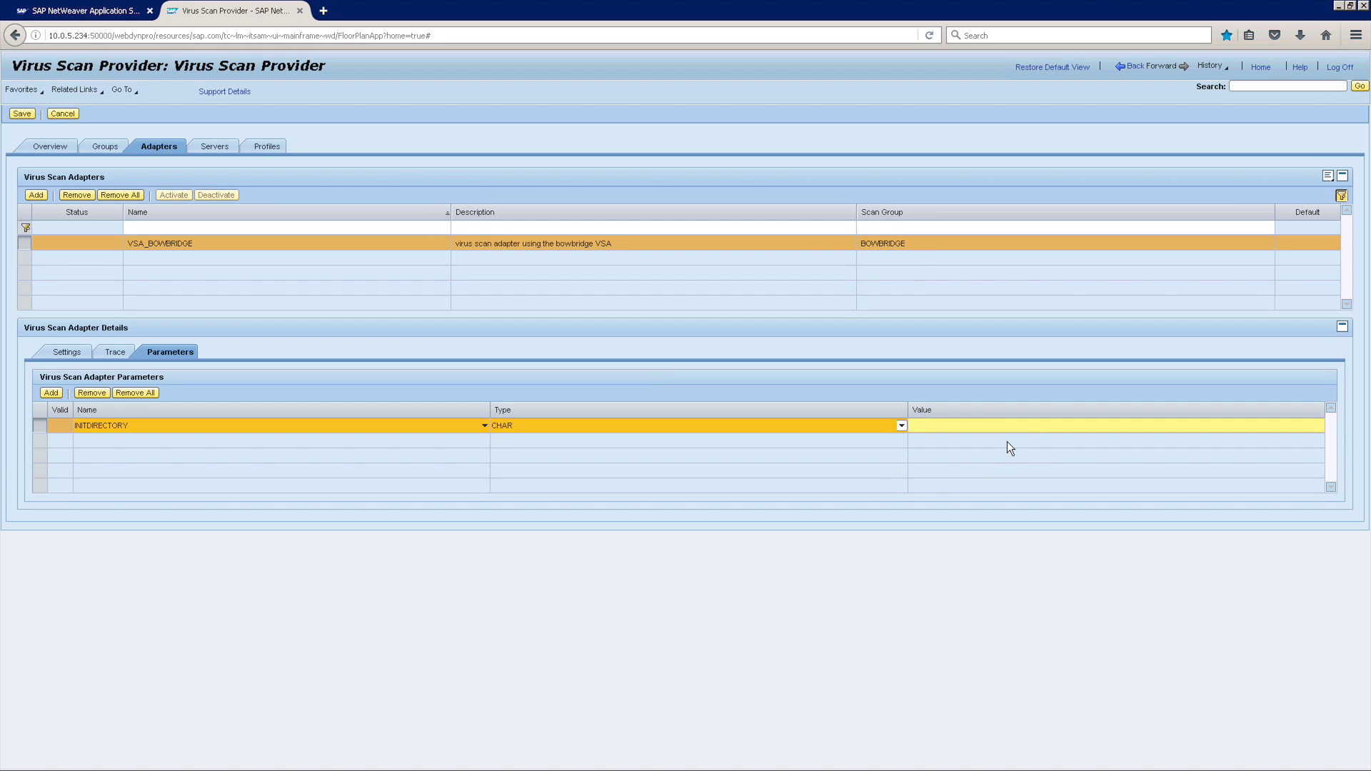
pyautogui.write('/usr/sap')
pyautogui.write('/J2E/bowbridge')
# Add a second adapter parameter, INITENGINES, with type CHAR and value SOPHOS.
pyautogui.click(55, 394)
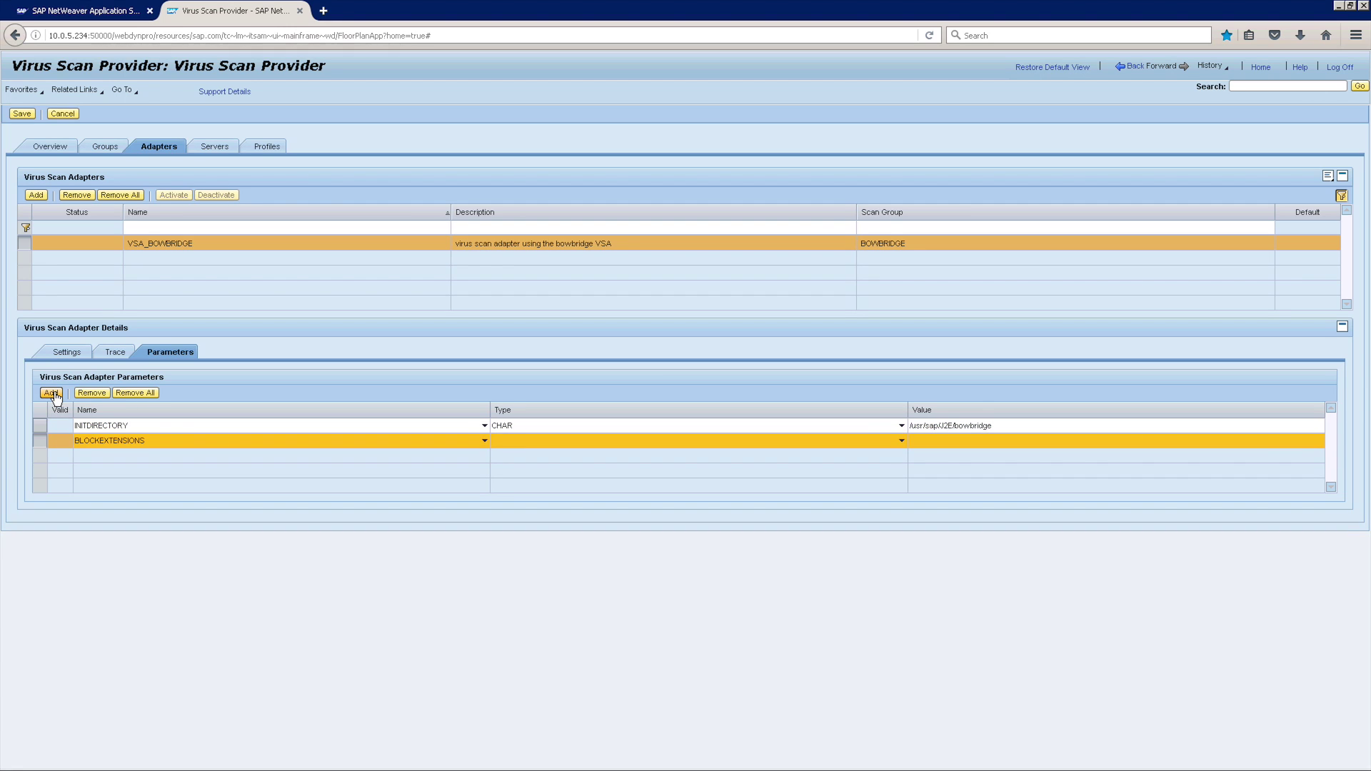
pyautogui.click(485, 442)
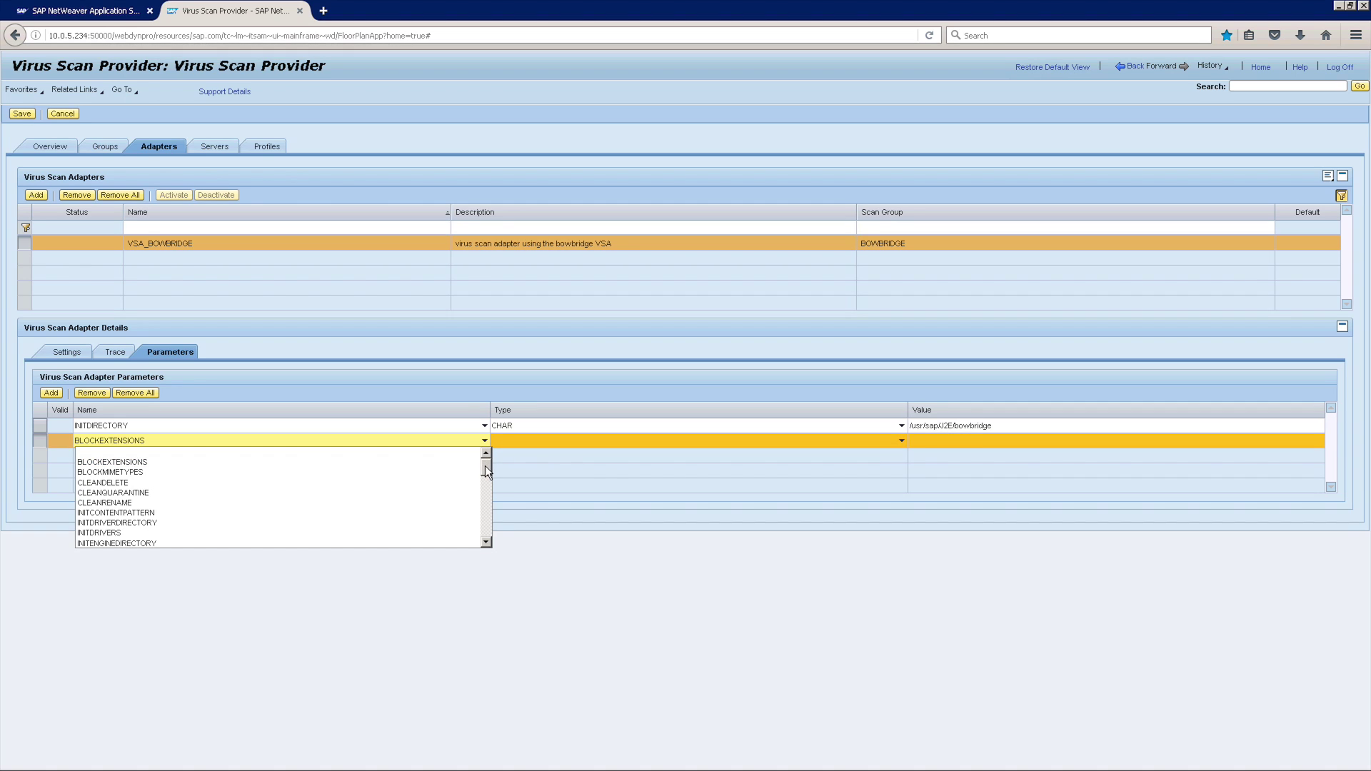
pyautogui.moveTo(486, 466); pyautogui.dragTo(485, 469)
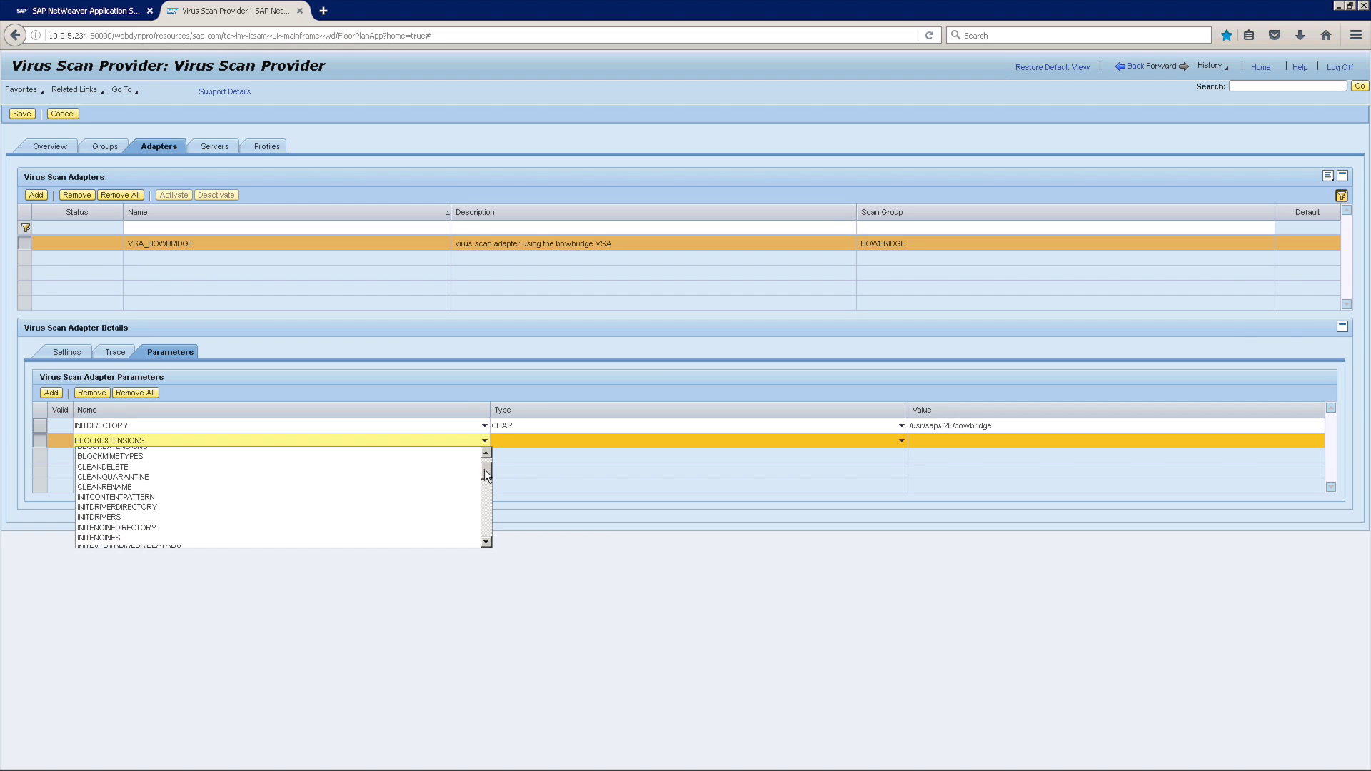
pyautogui.click(420, 537)
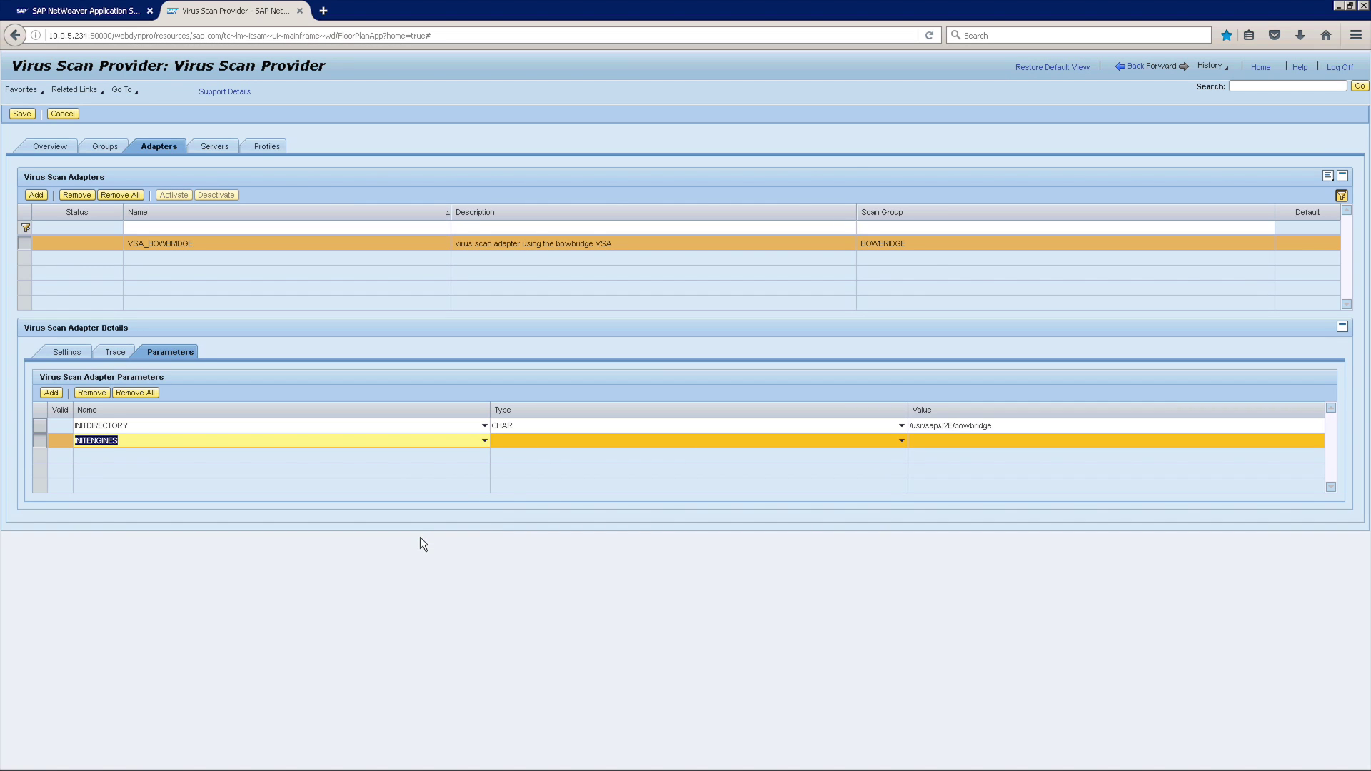
pyautogui.click(904, 443)
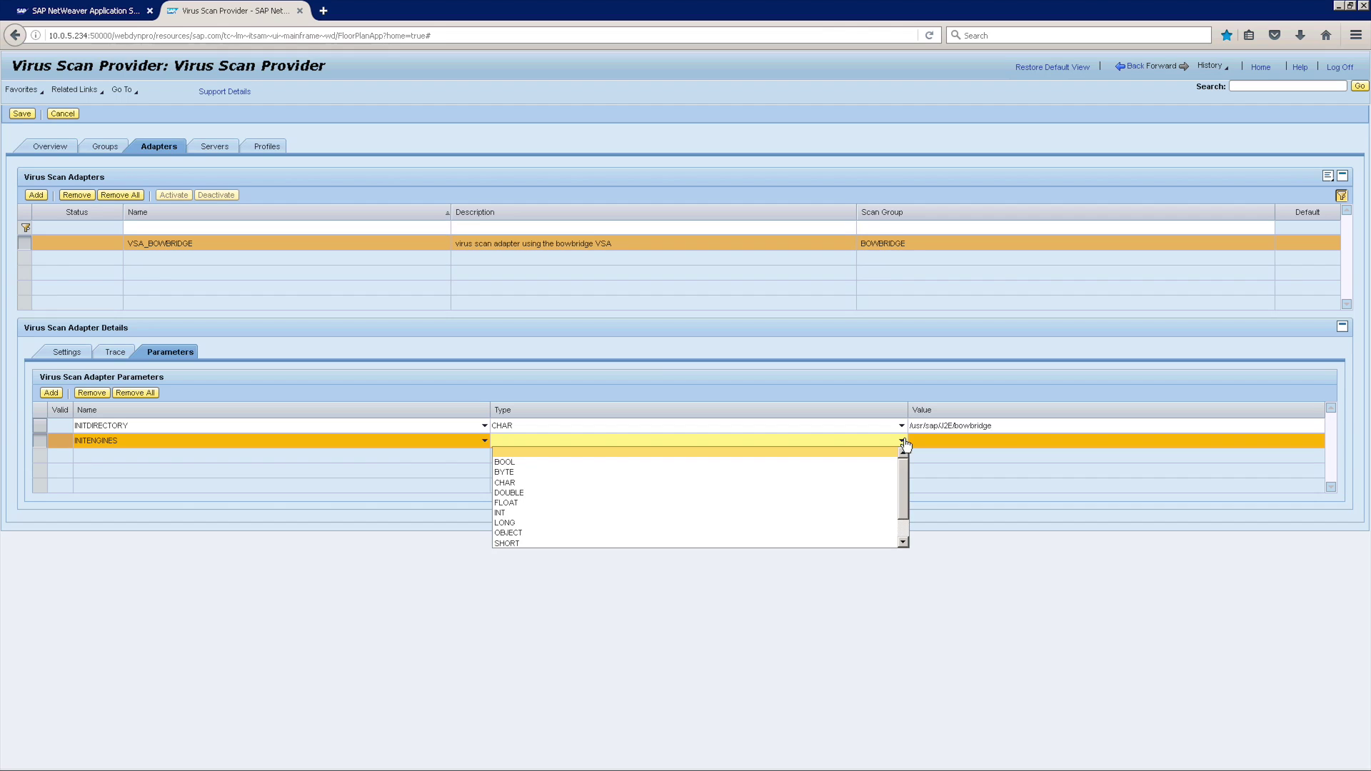
pyautogui.click(873, 483)
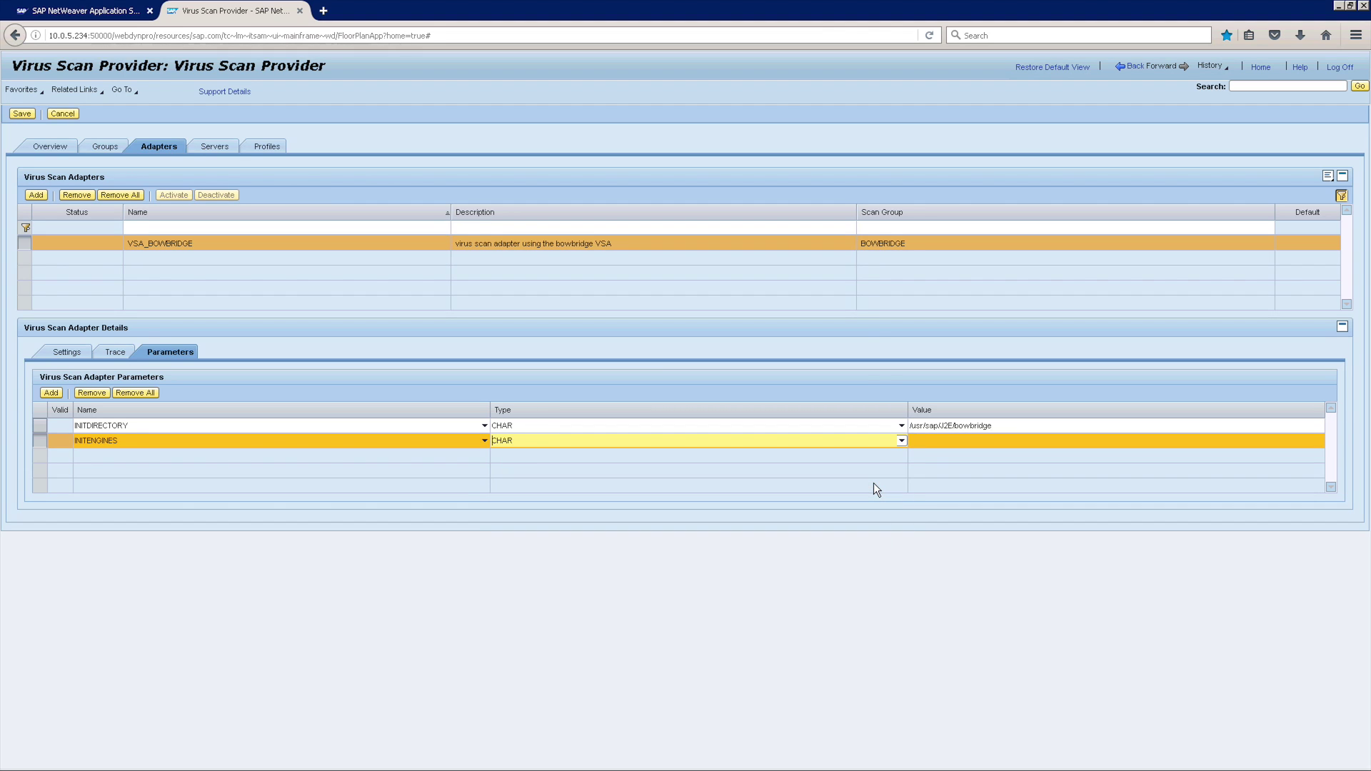
pyautogui.click(952, 440)
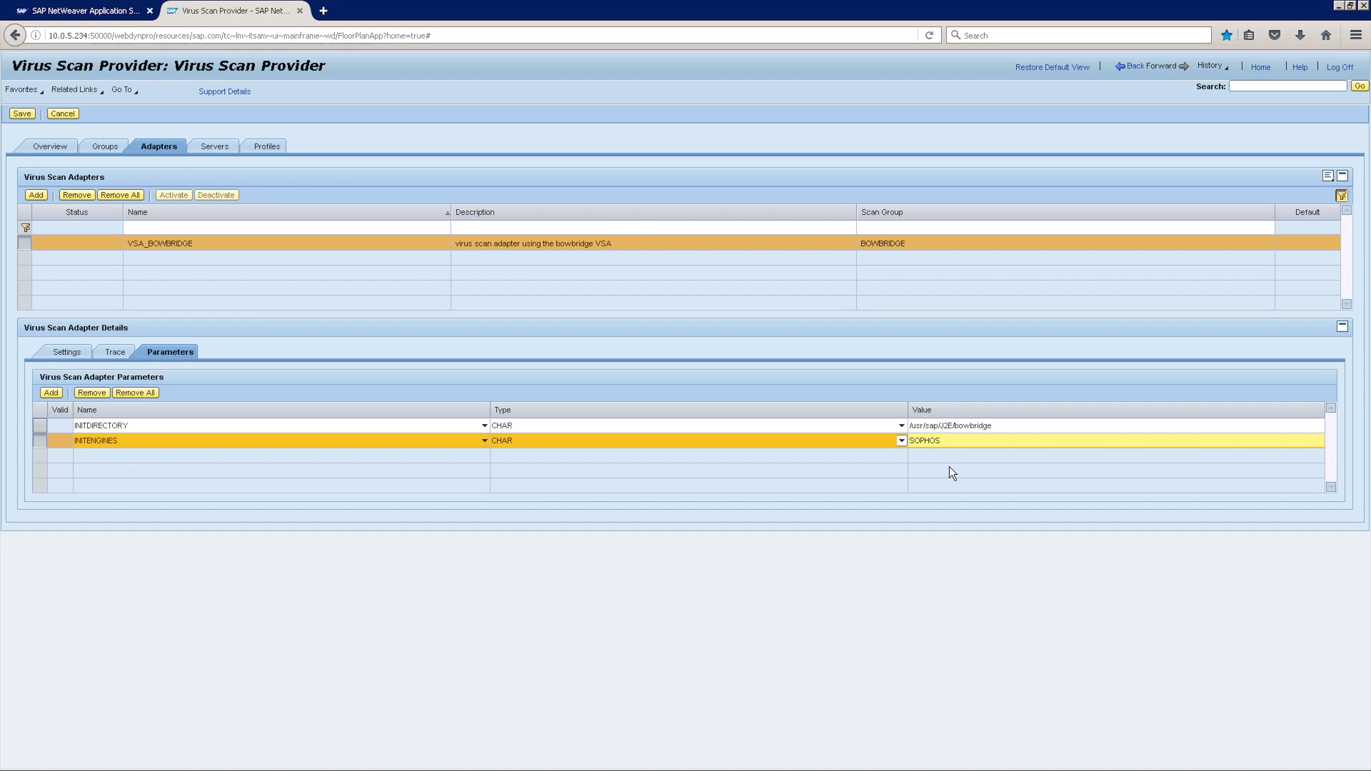
# Save the VSA_BOWBRIDGE adapter configuration and activate the adapter.
pyautogui.click(21, 115)
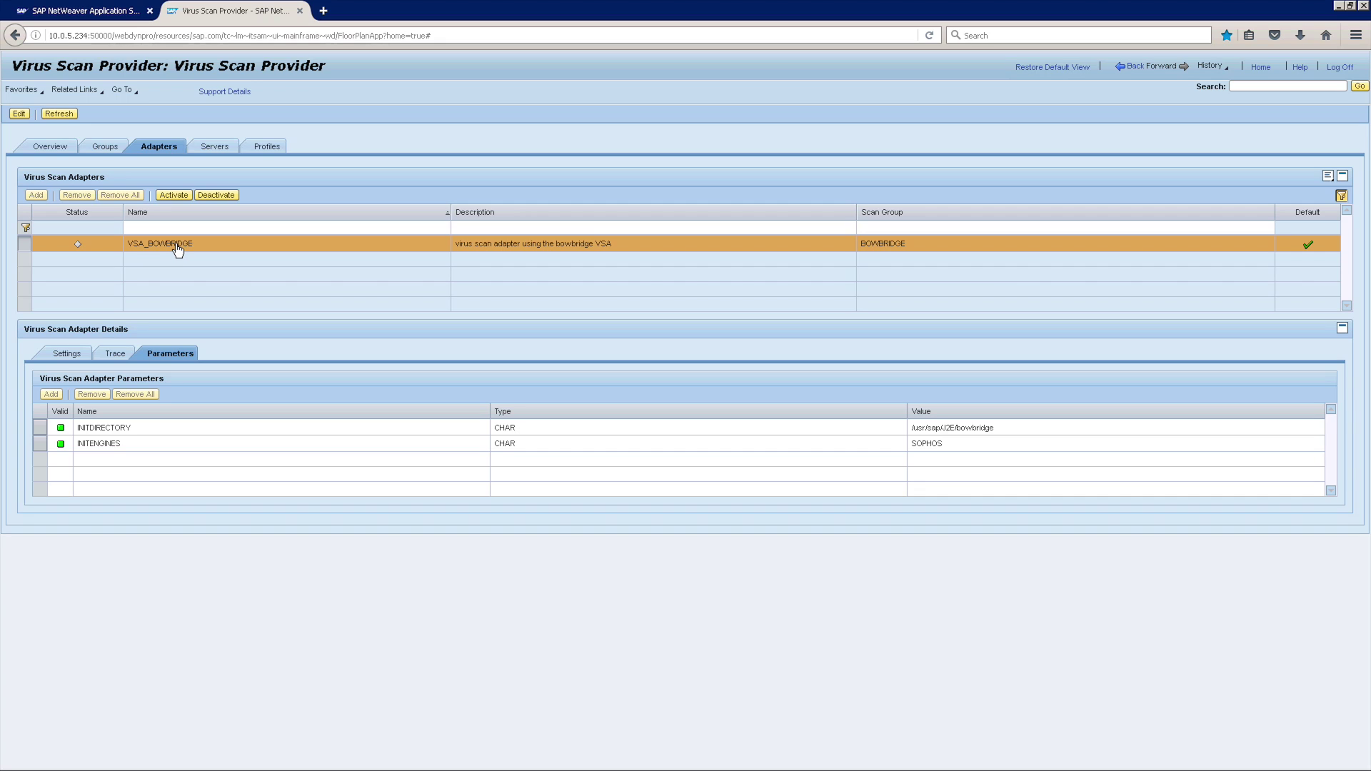
pyautogui.click(180, 200)
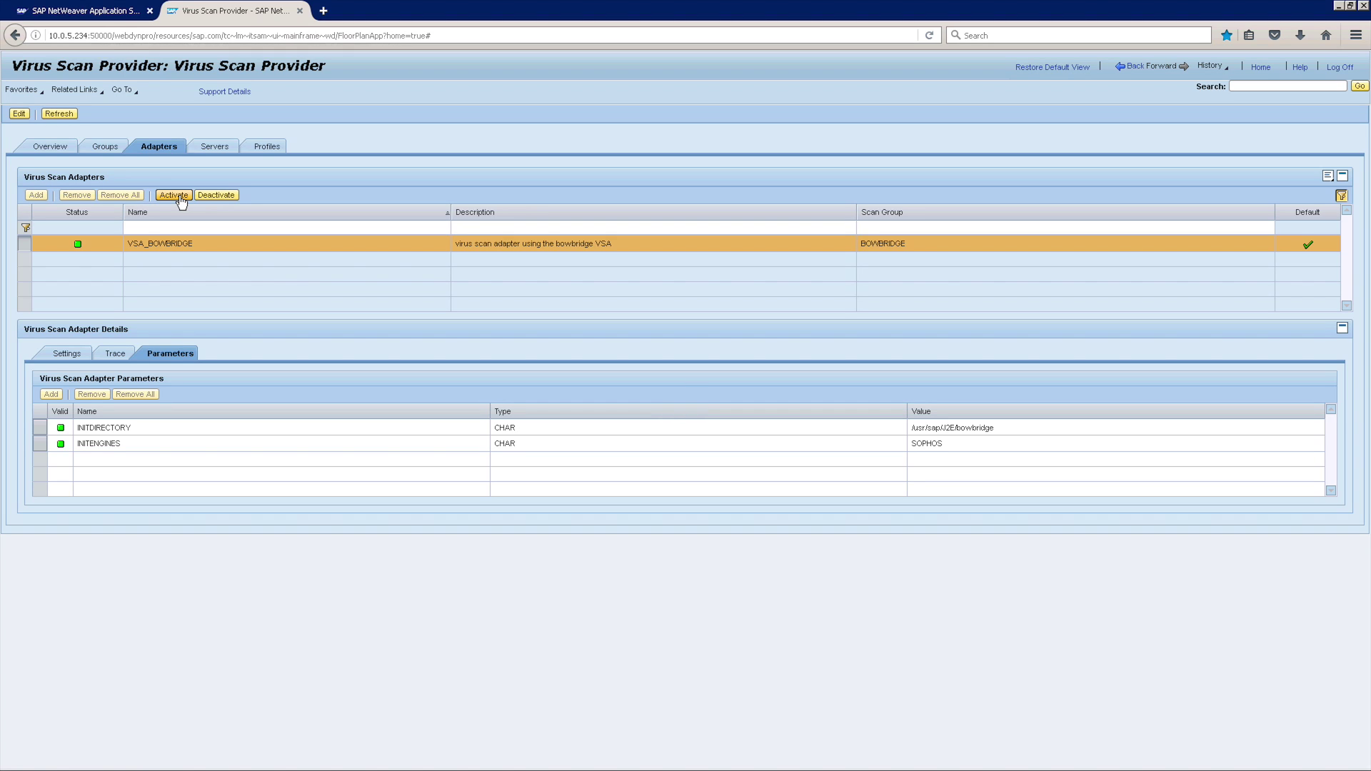
# Switch the virus scan profiles to edit mode and add a new profile named Z_BOWBRIDGE.
pyautogui.click(277, 155)
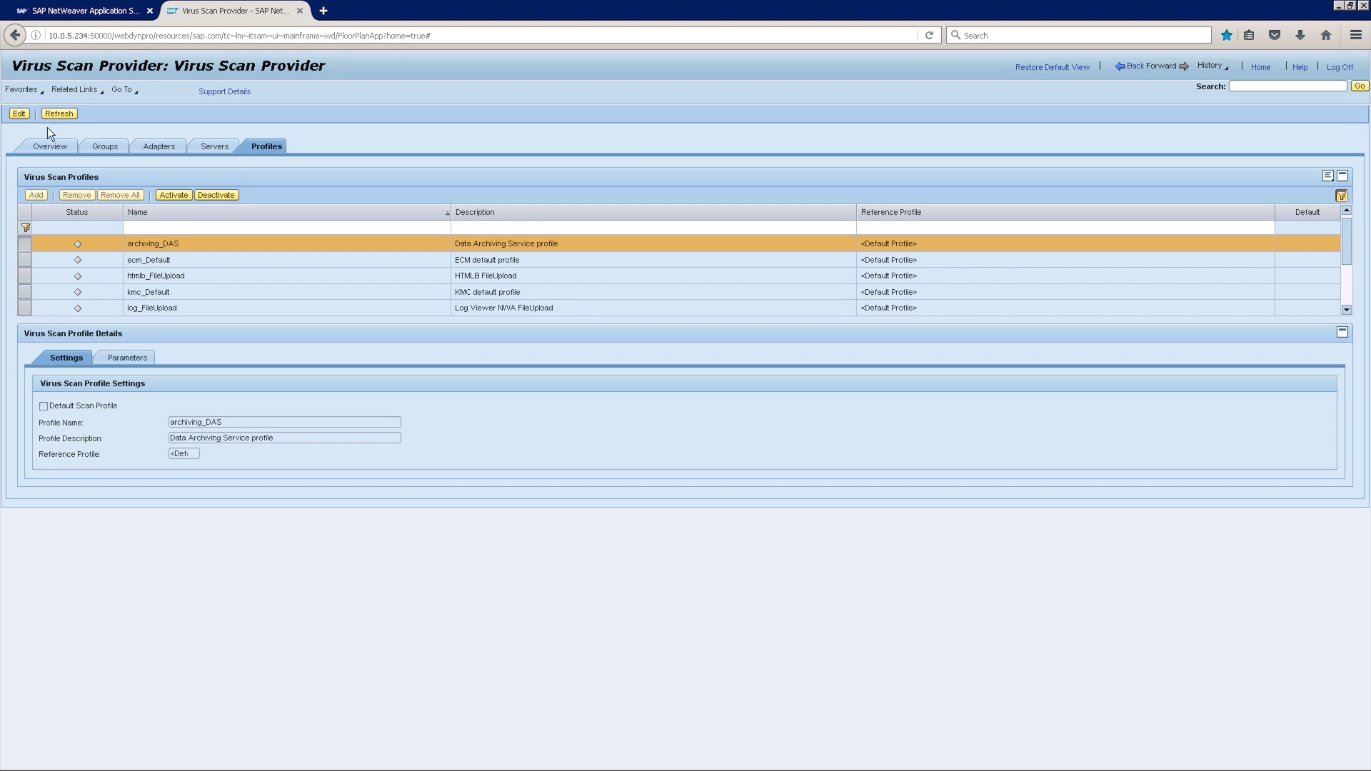
pyautogui.click(20, 117)
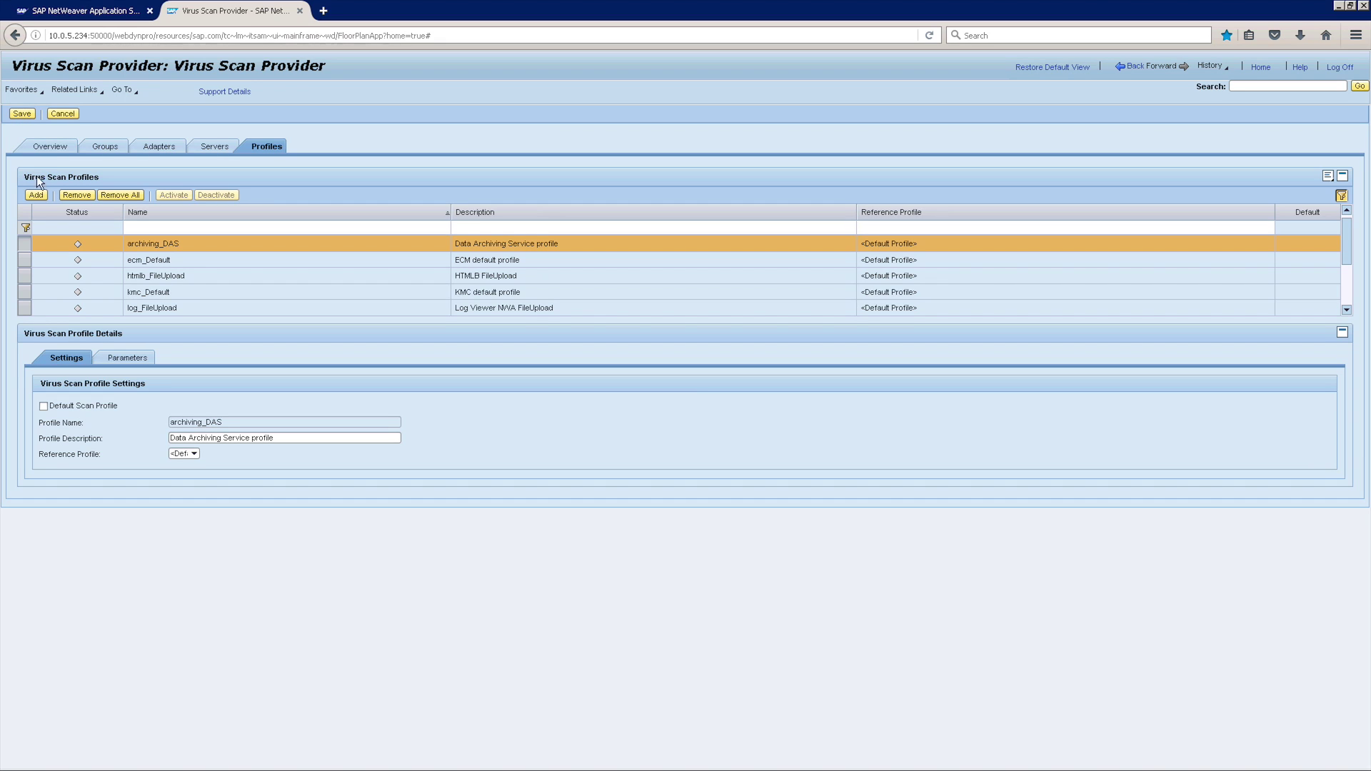
pyautogui.click(36, 195)
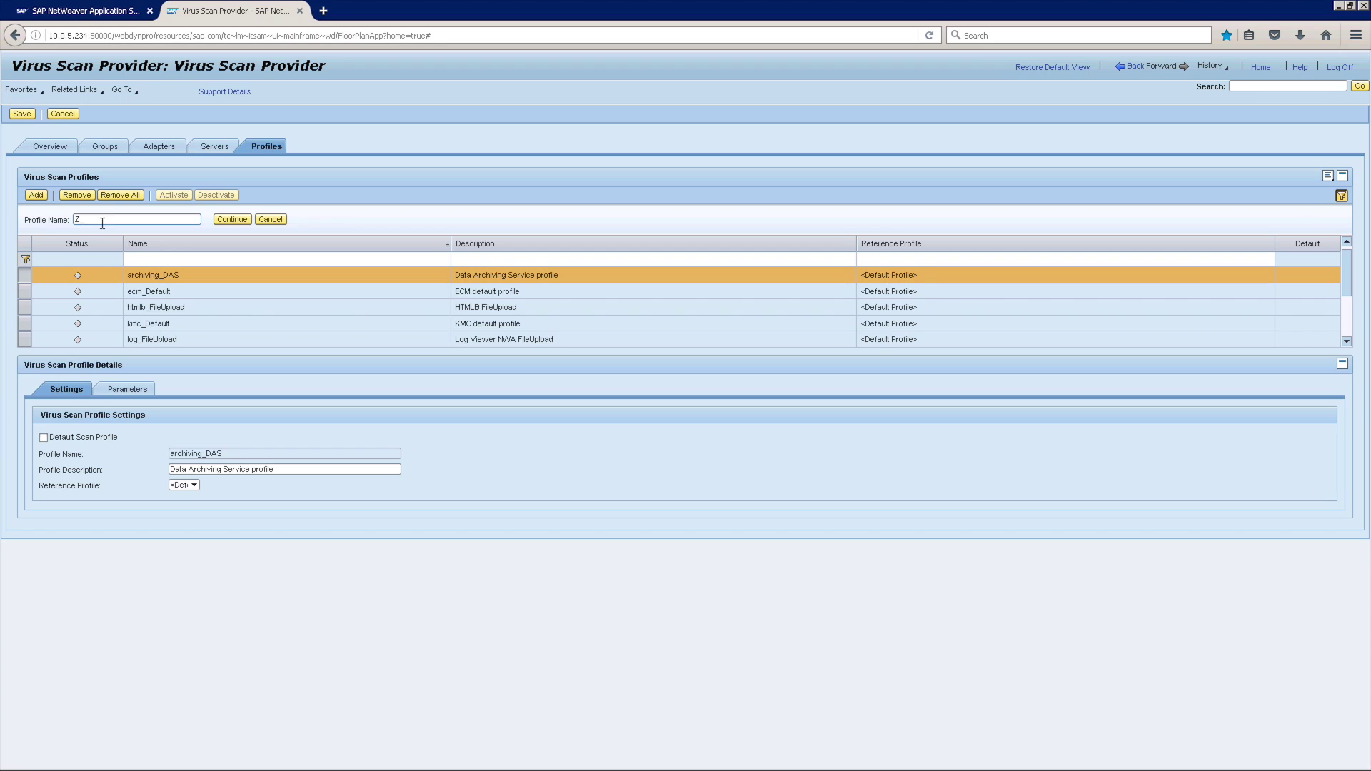
pyautogui.click(113, 219)
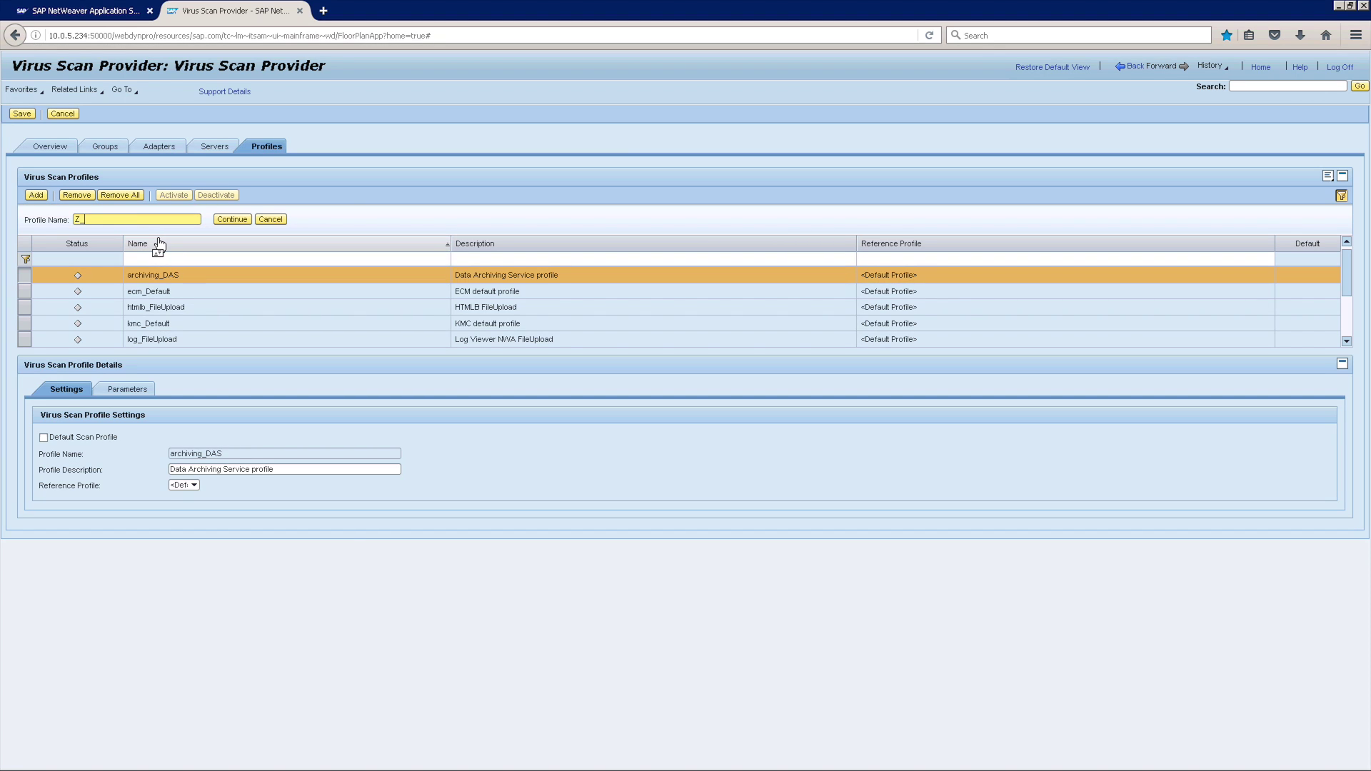
pyautogui.write('BOWBRIDGE')
pyautogui.click(232, 220)
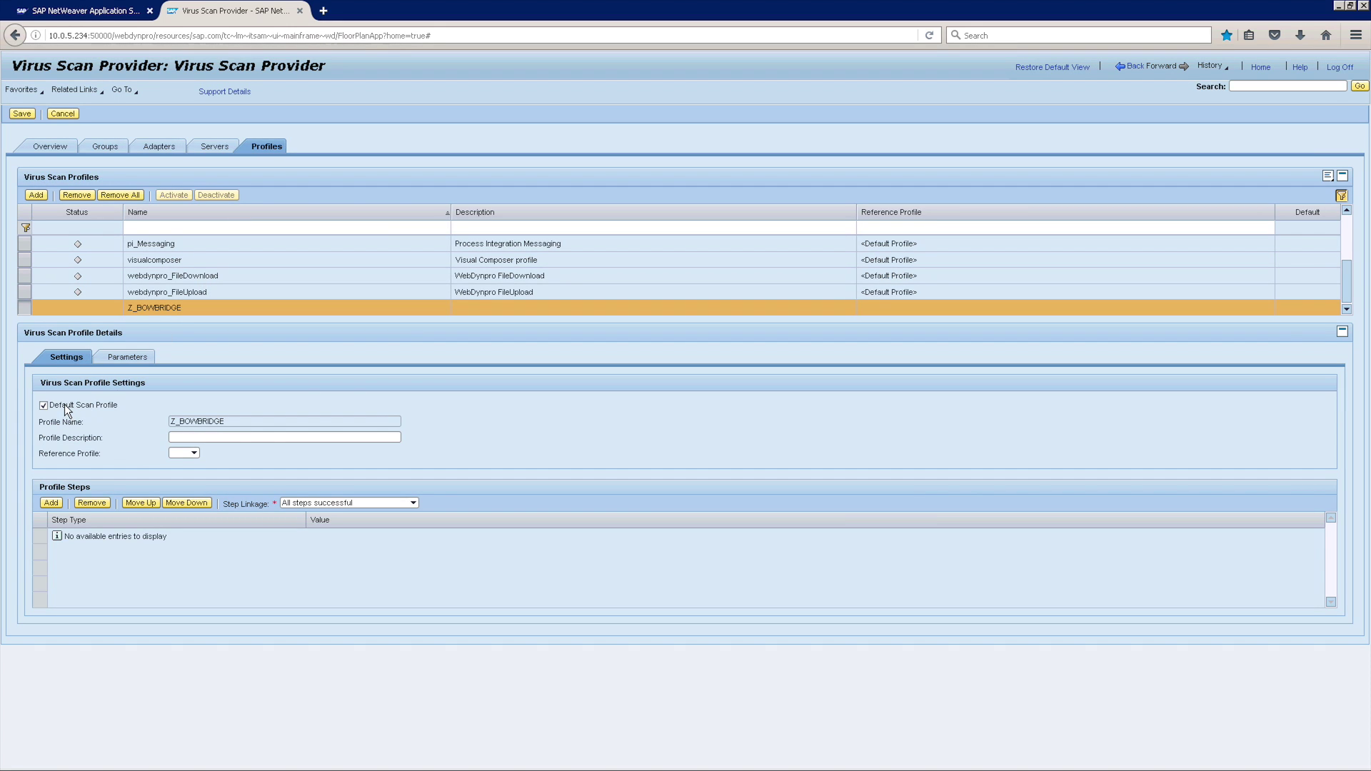
# Make Z_BOWBRIDGE the default scan profile, described as "default profile using bowbridge VSA", with a Group profile step set to BOWBRIDGE.
pyautogui.click(220, 441)
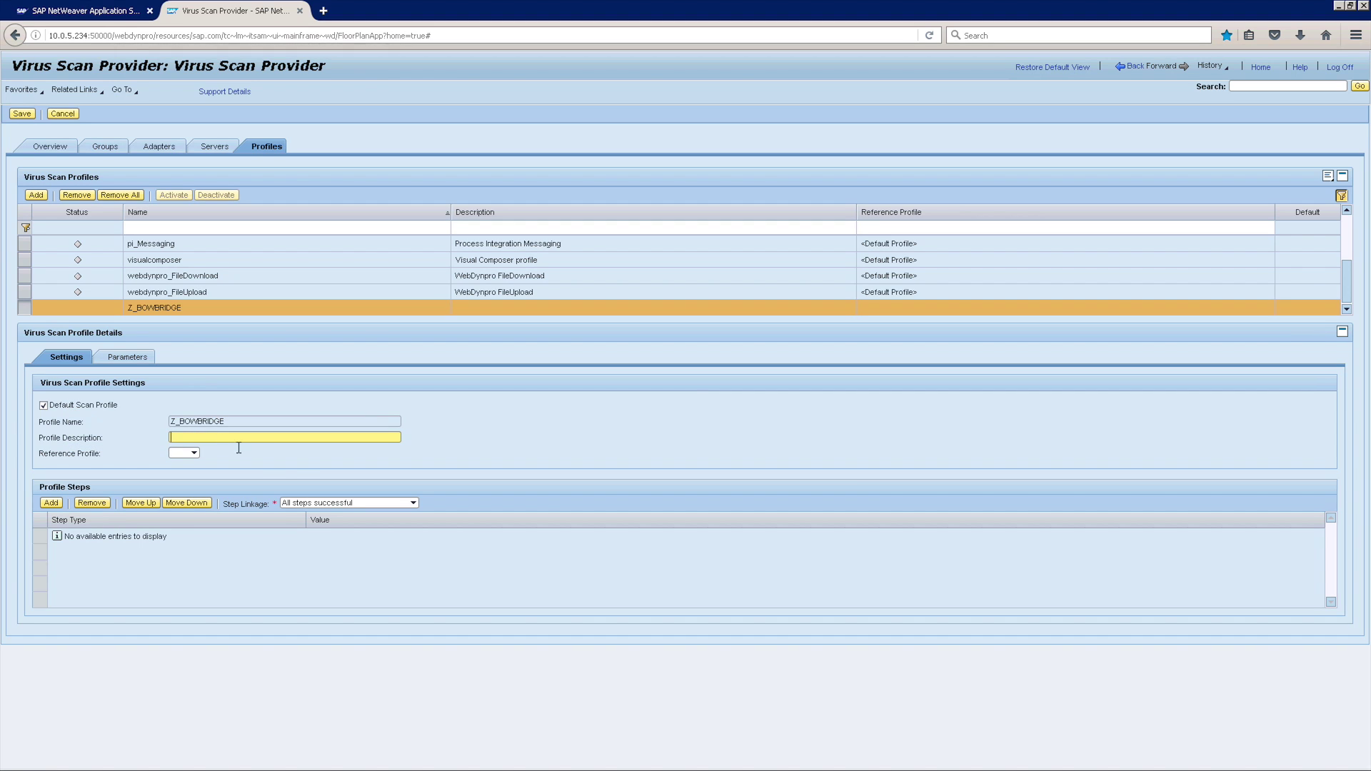
pyautogui.write('default profile using bowbridge VSA')
pyautogui.click(52, 505)
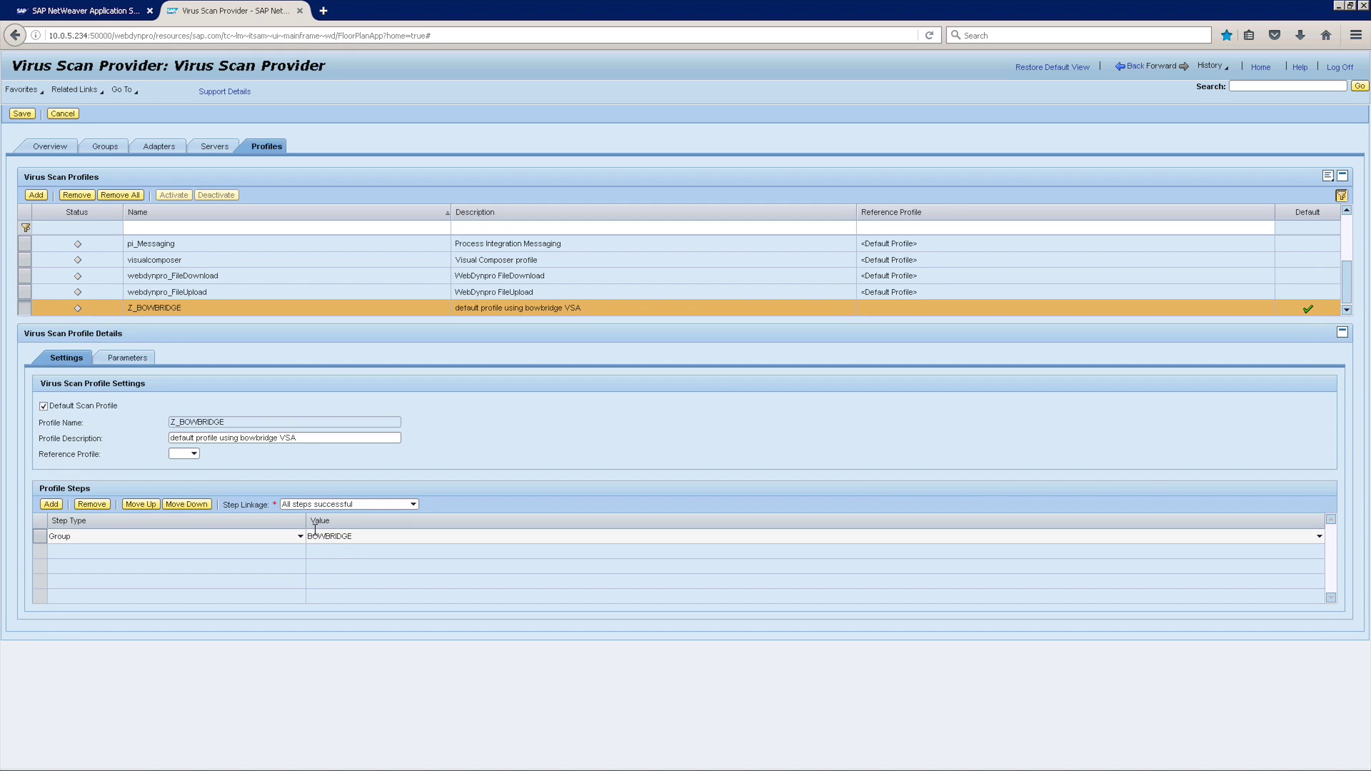
# Add the profile parameter CUST_CHECK_MIME_TYPE with type BOOL and value 1 to Z_BOWBRIDGE.
pyautogui.click(131, 359)
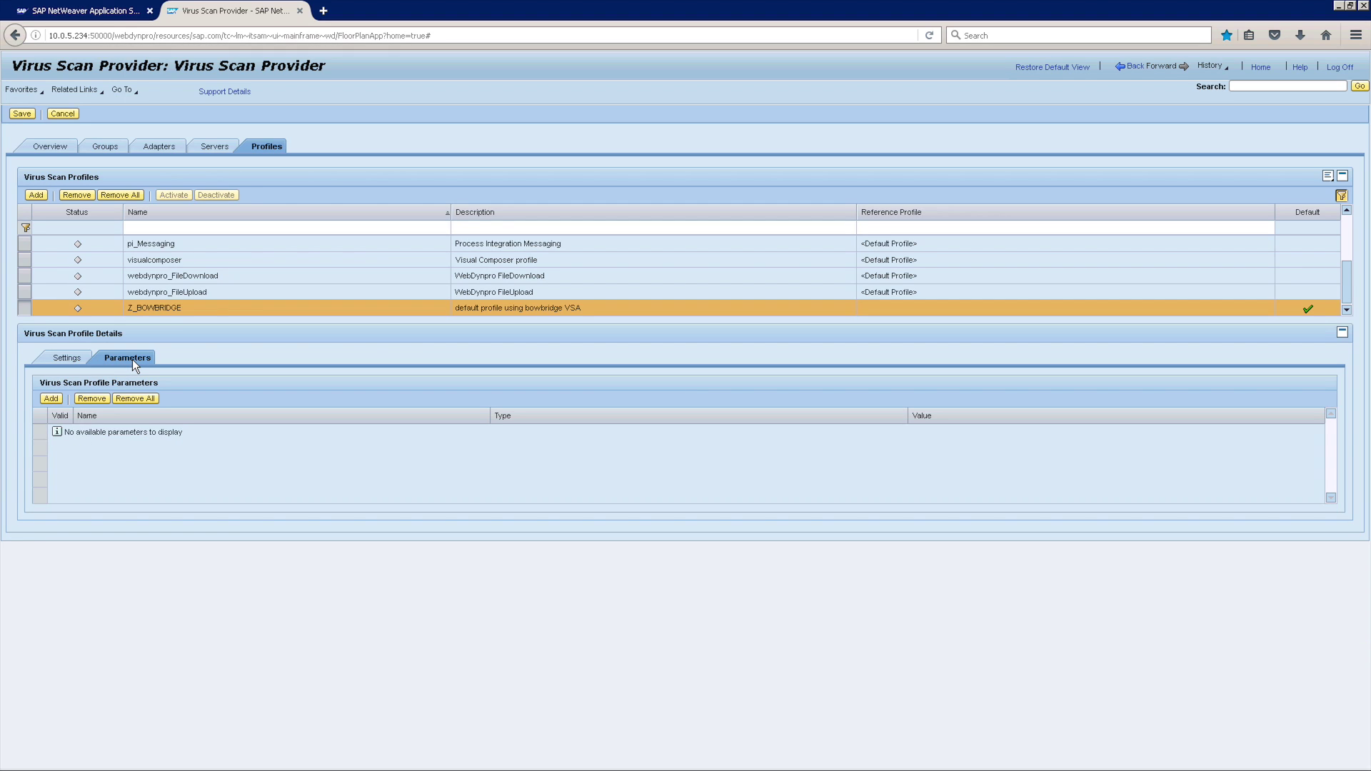
pyautogui.click(51, 399)
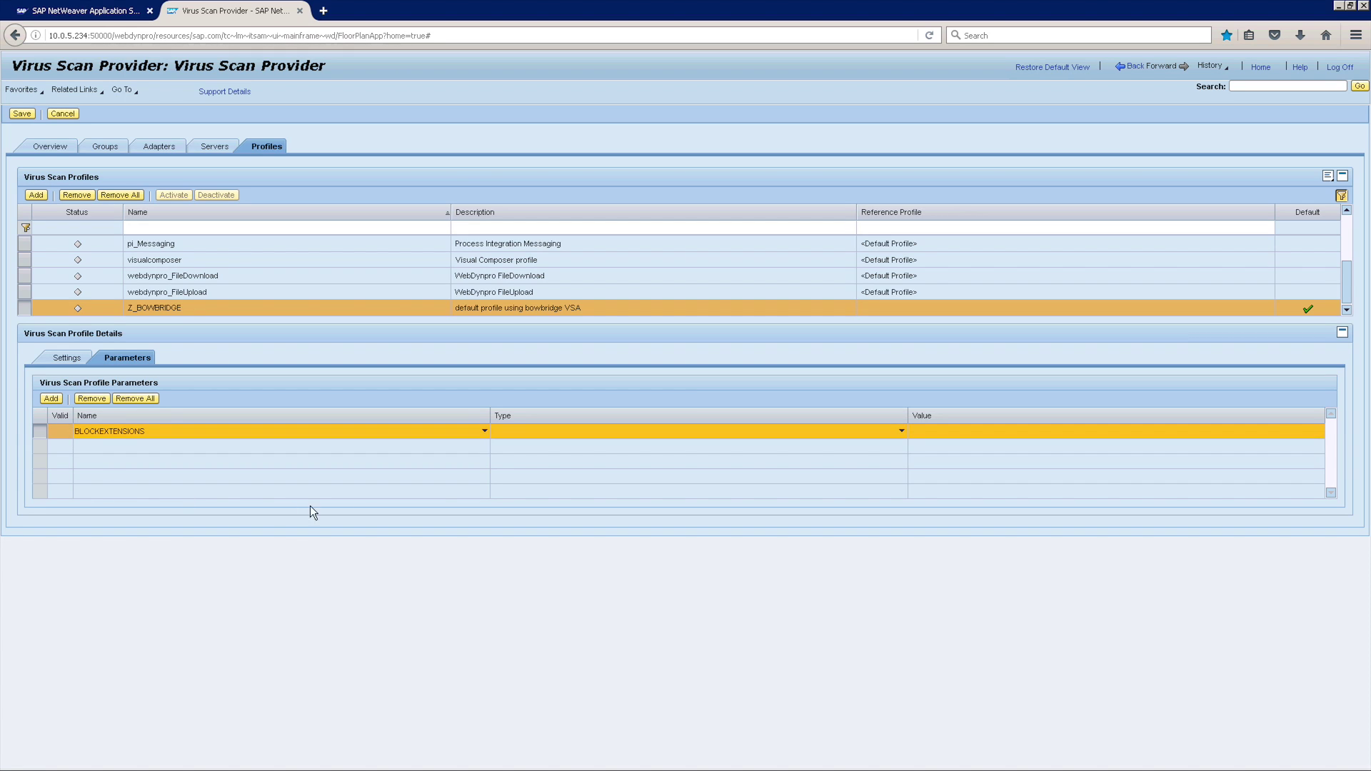
pyautogui.click(485, 431)
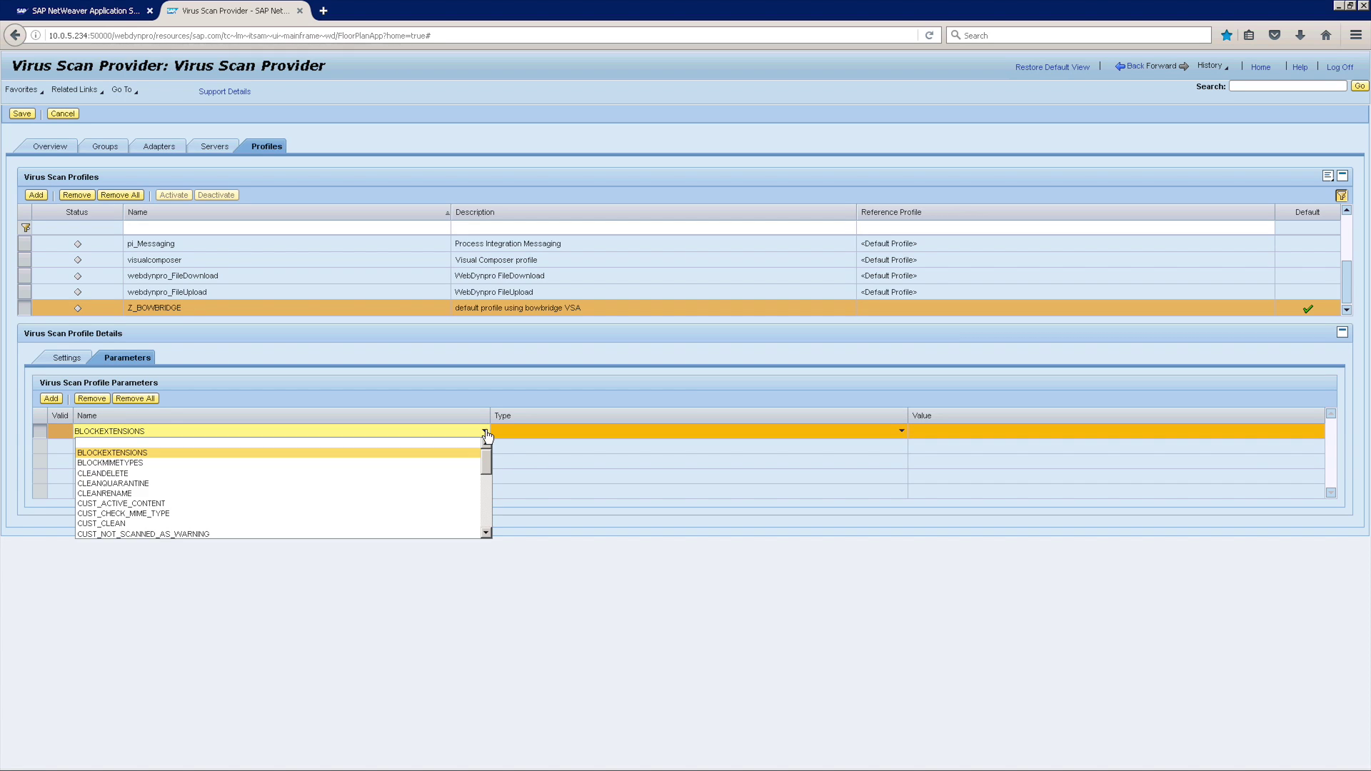
pyautogui.click(451, 515)
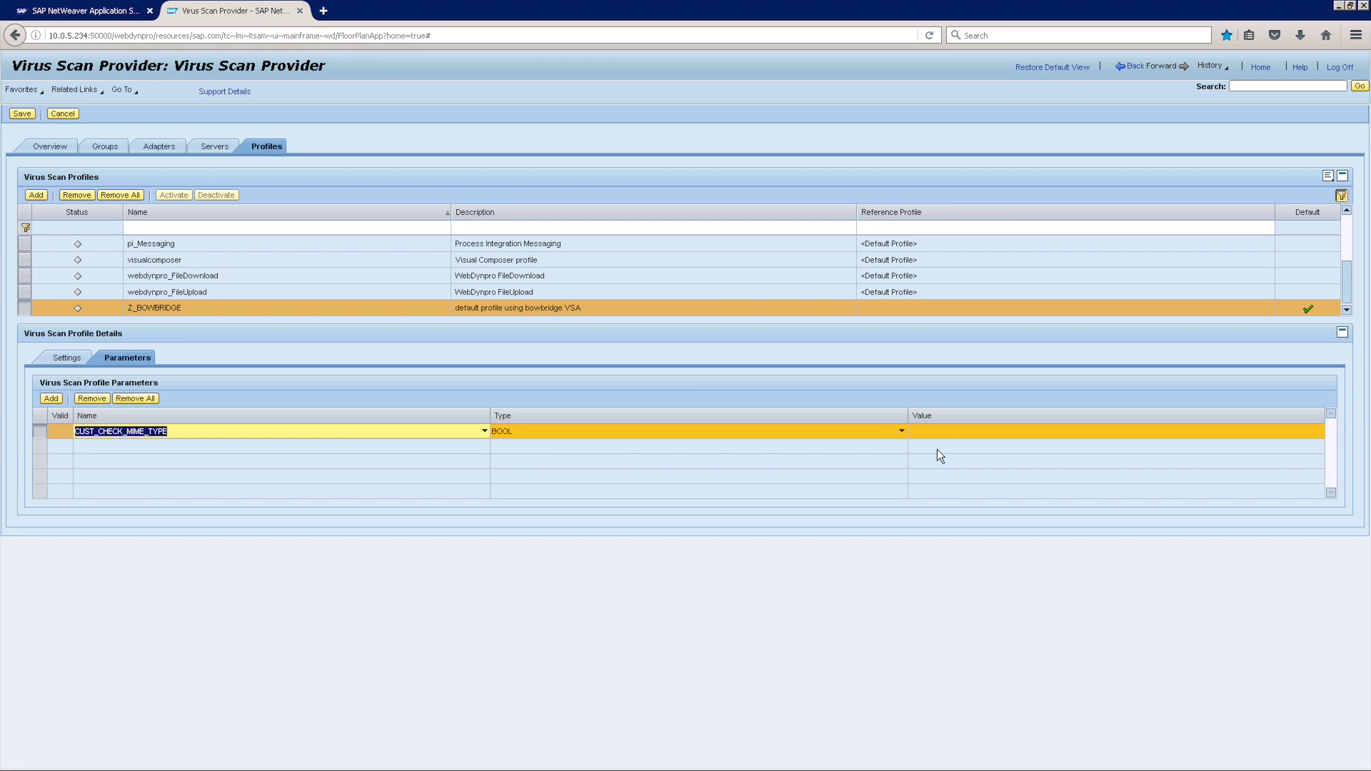
pyautogui.click(944, 431)
pyautogui.write('1')
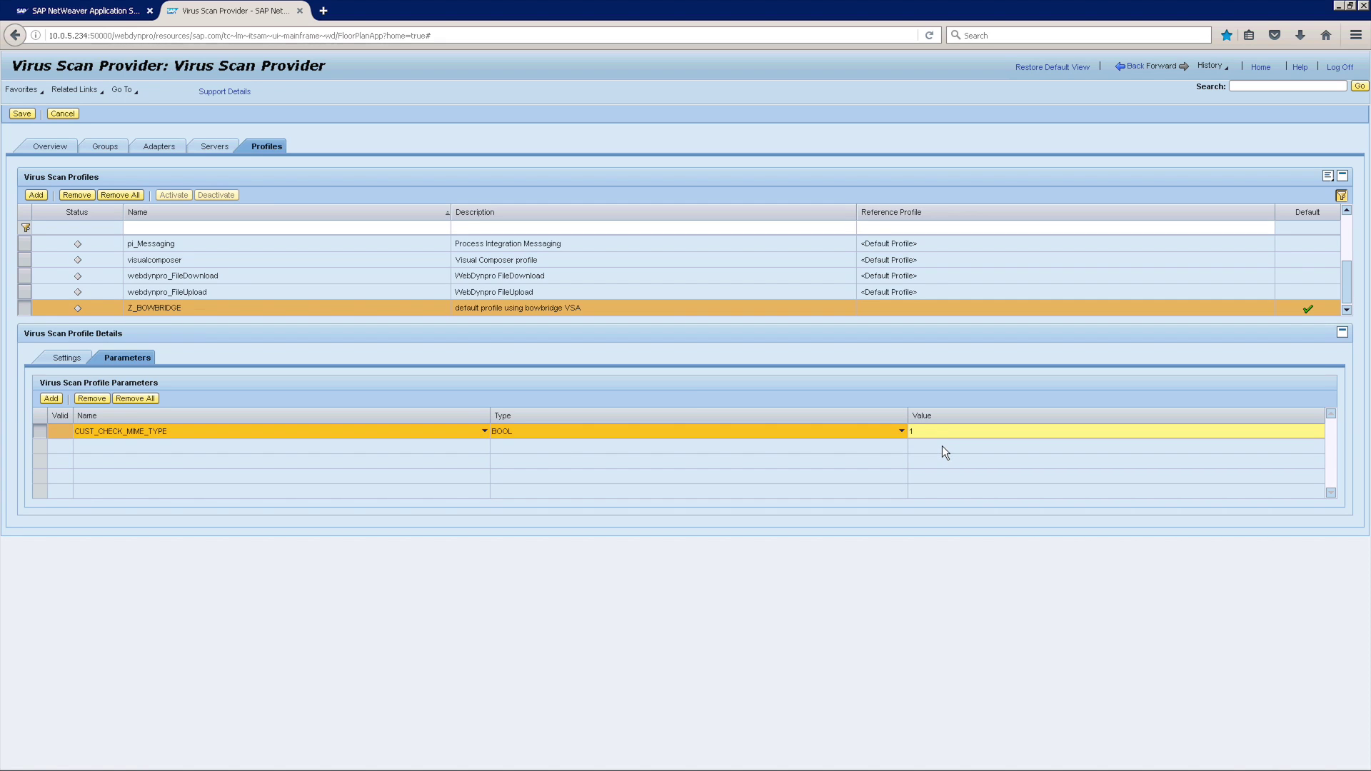
# Save the Z_BOWBRIDGE profile configuration and activate the profile.
pyautogui.click(75, 360)
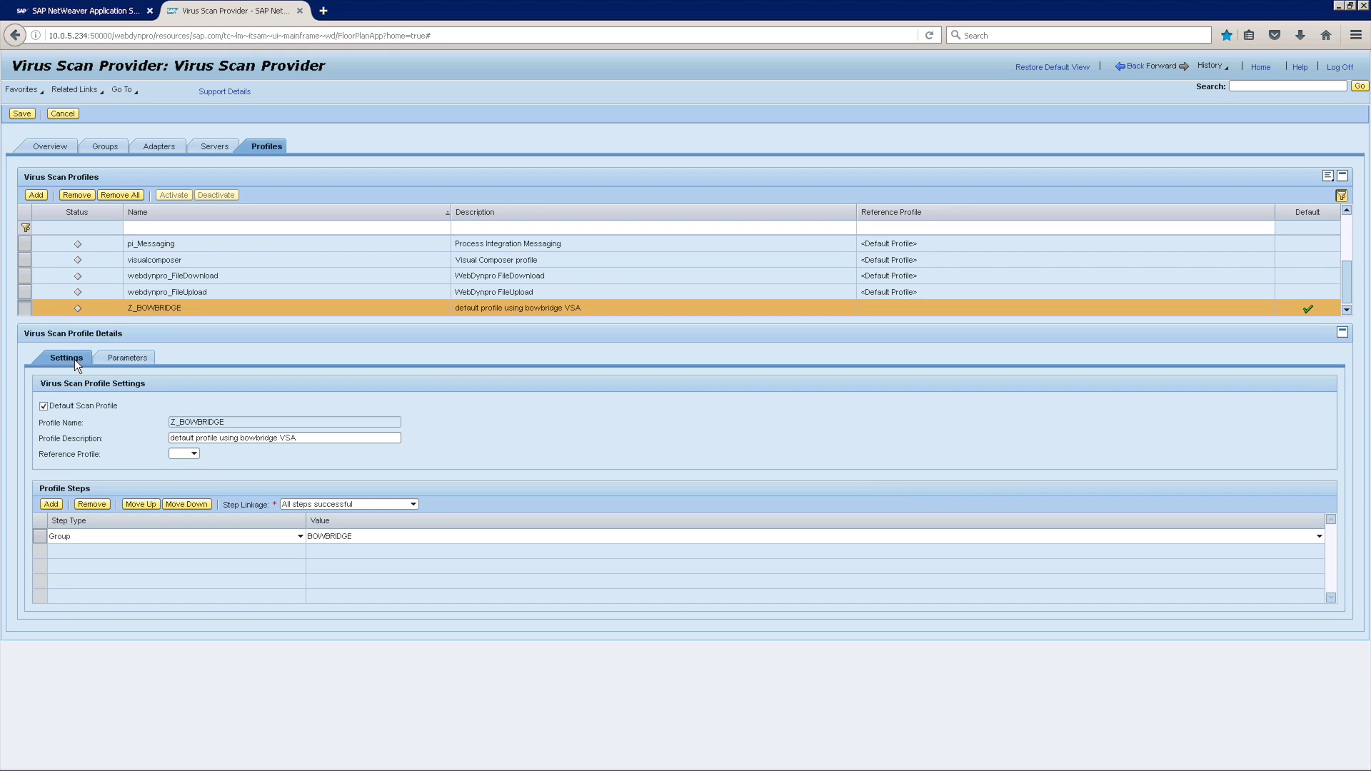
pyautogui.click(22, 115)
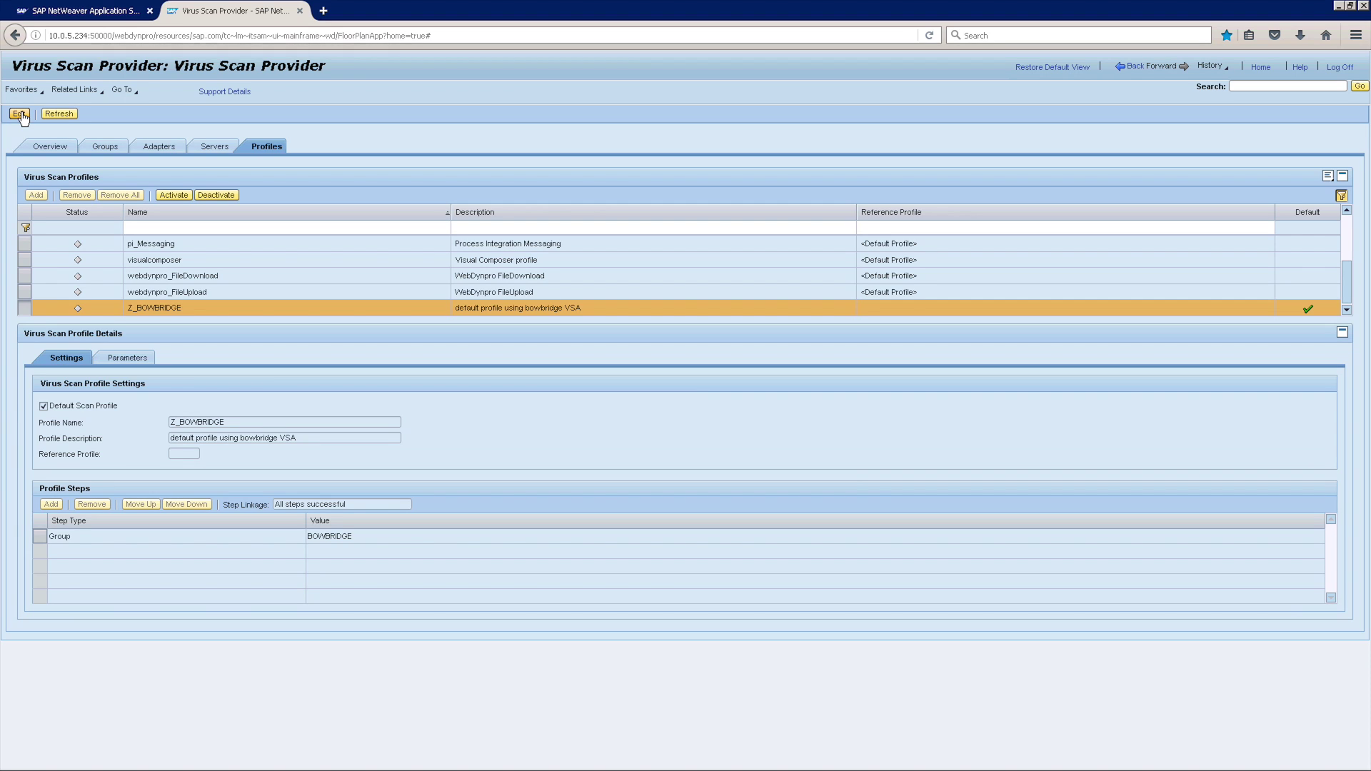
pyautogui.click(176, 200)
# Activate the webdynpro_FileUpload and webdynpro_FileDownload scan profiles.
pyautogui.click(302, 295)
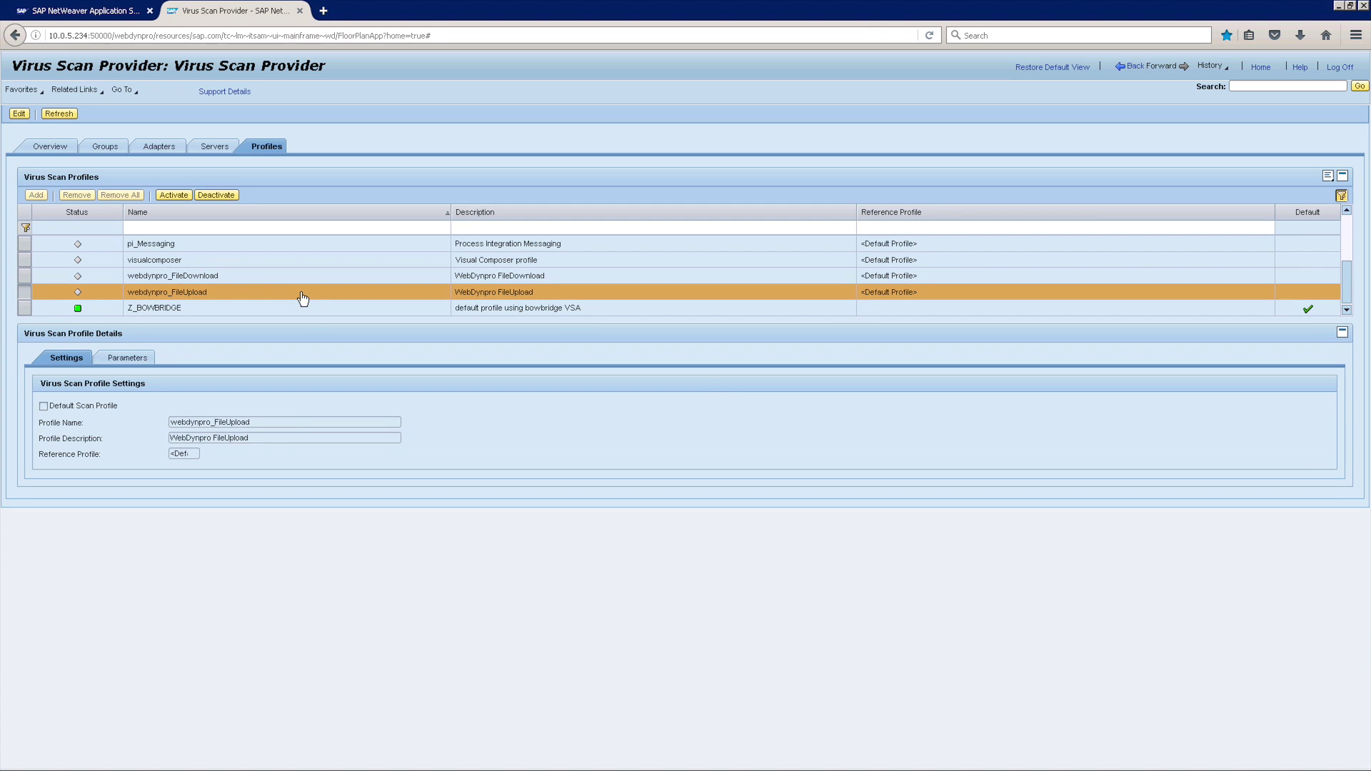
pyautogui.click(184, 199)
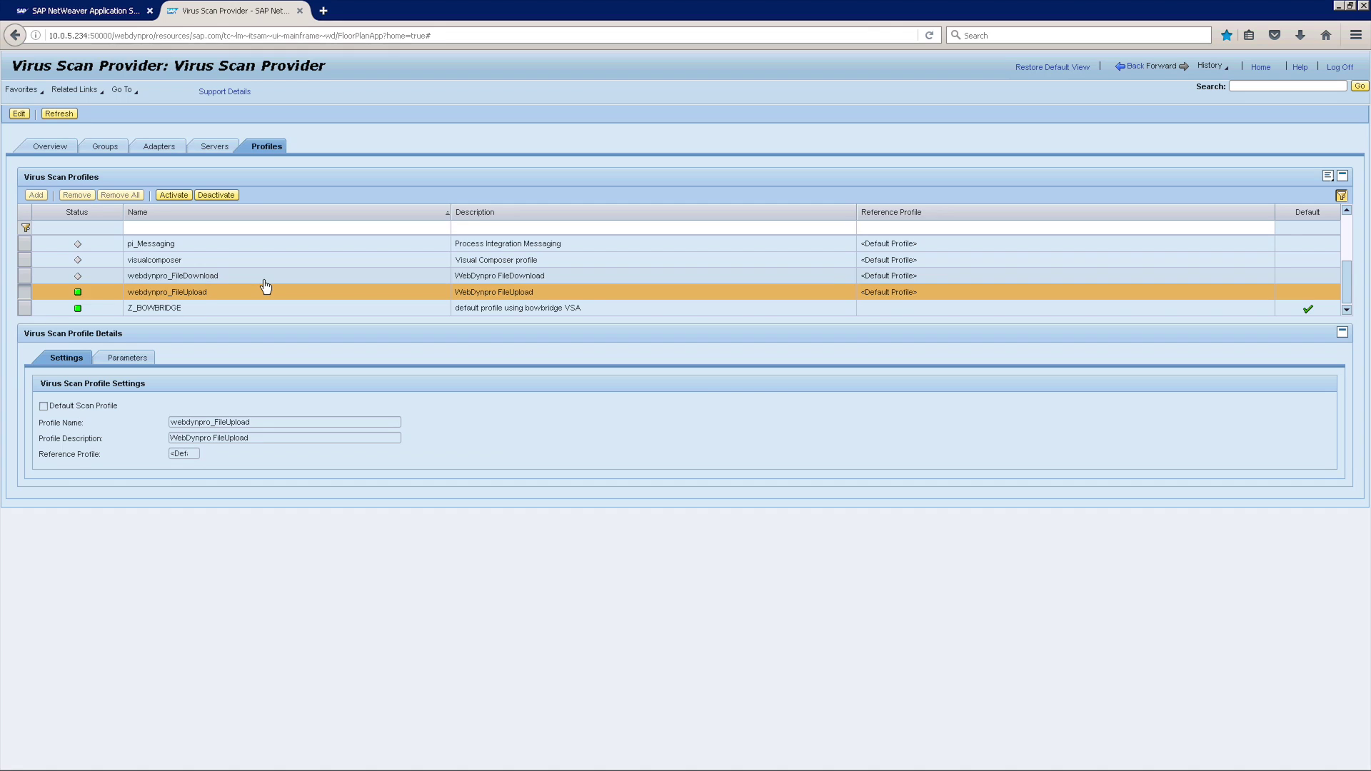
pyautogui.click(264, 278)
pyautogui.click(182, 199)
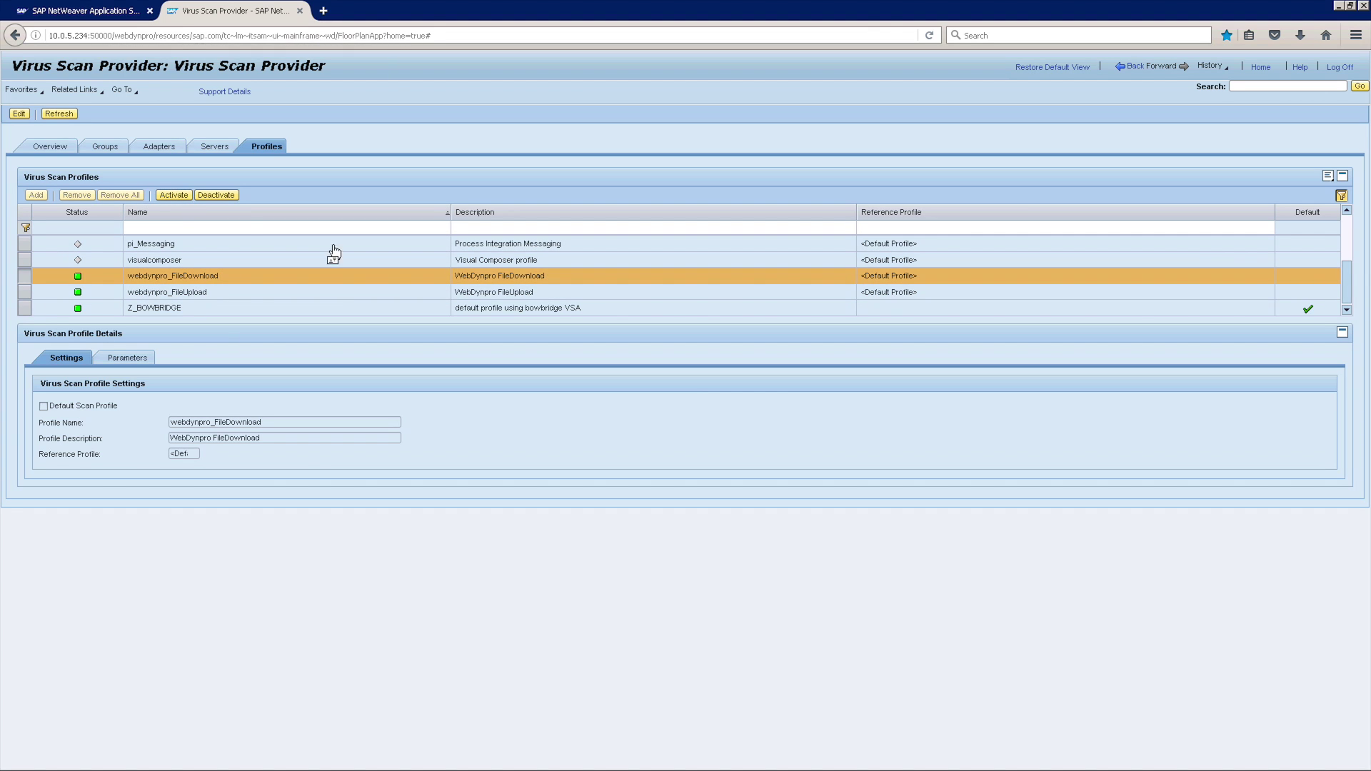
# Activate the htmlb_FileUpload and kmc_Default scan profiles.
pyautogui.click(1348, 240)
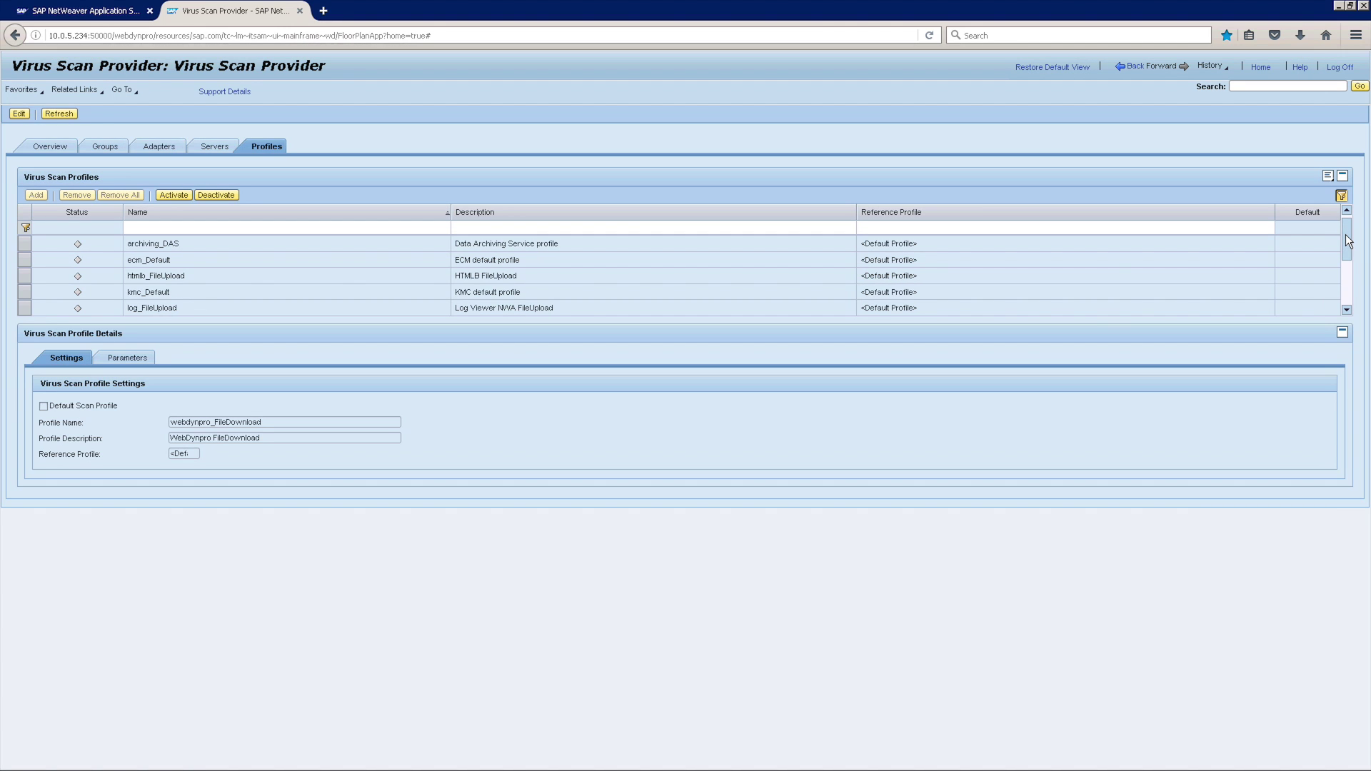
pyautogui.click(179, 278)
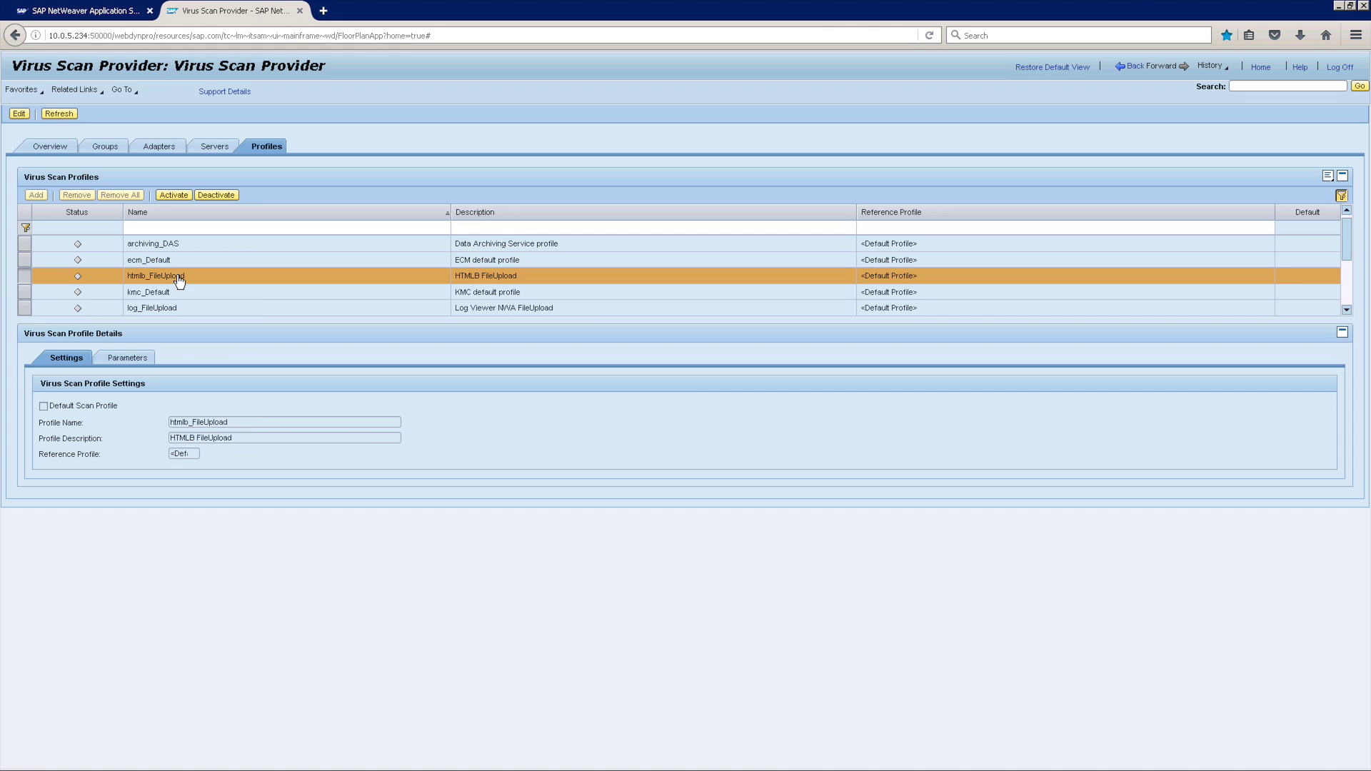
pyautogui.click(175, 196)
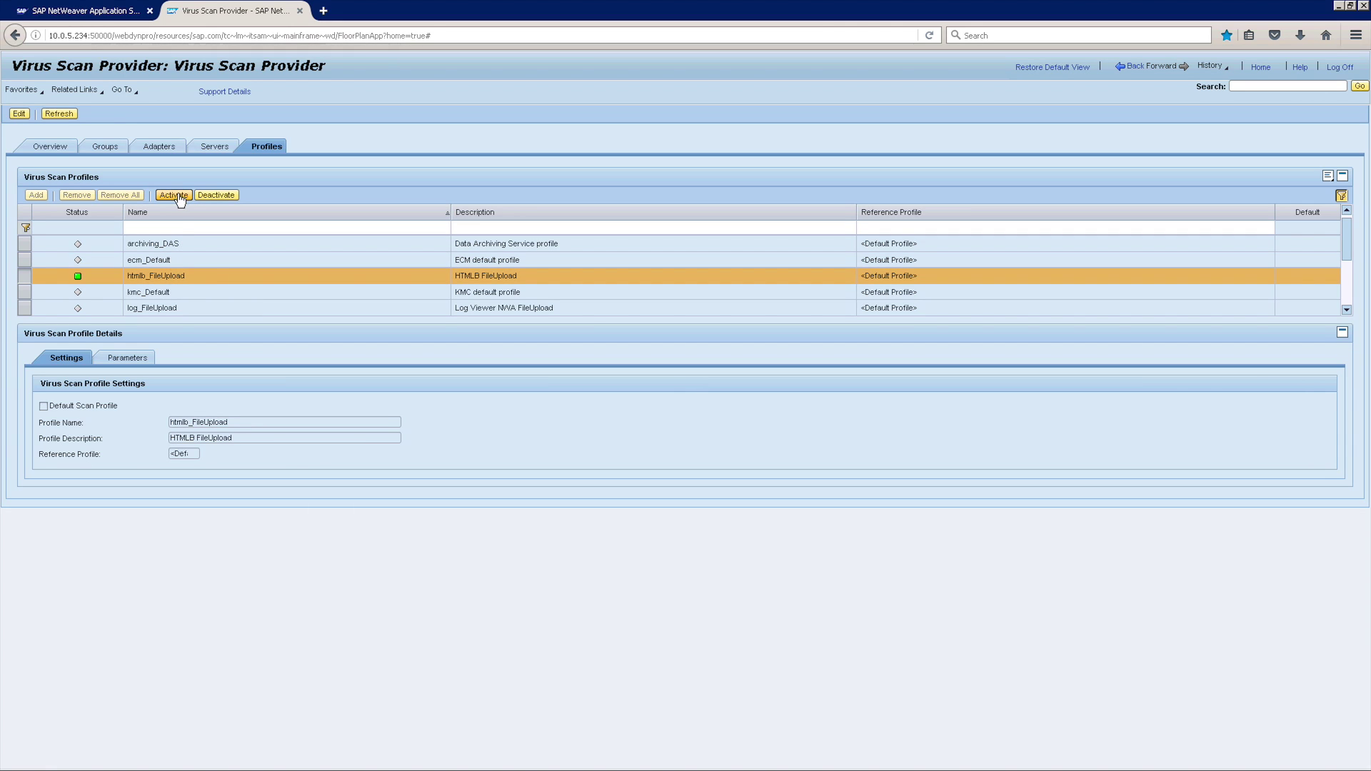
pyautogui.click(195, 292)
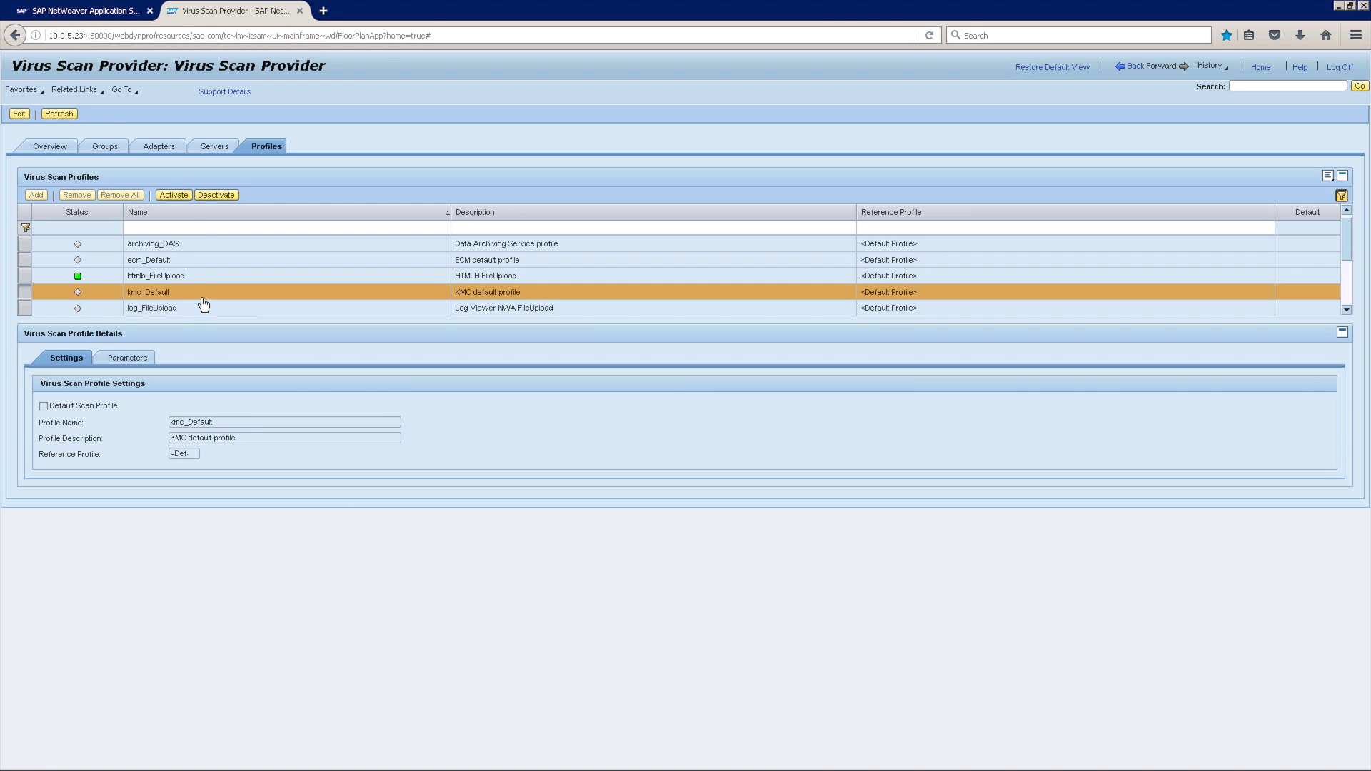
pyautogui.click(181, 199)
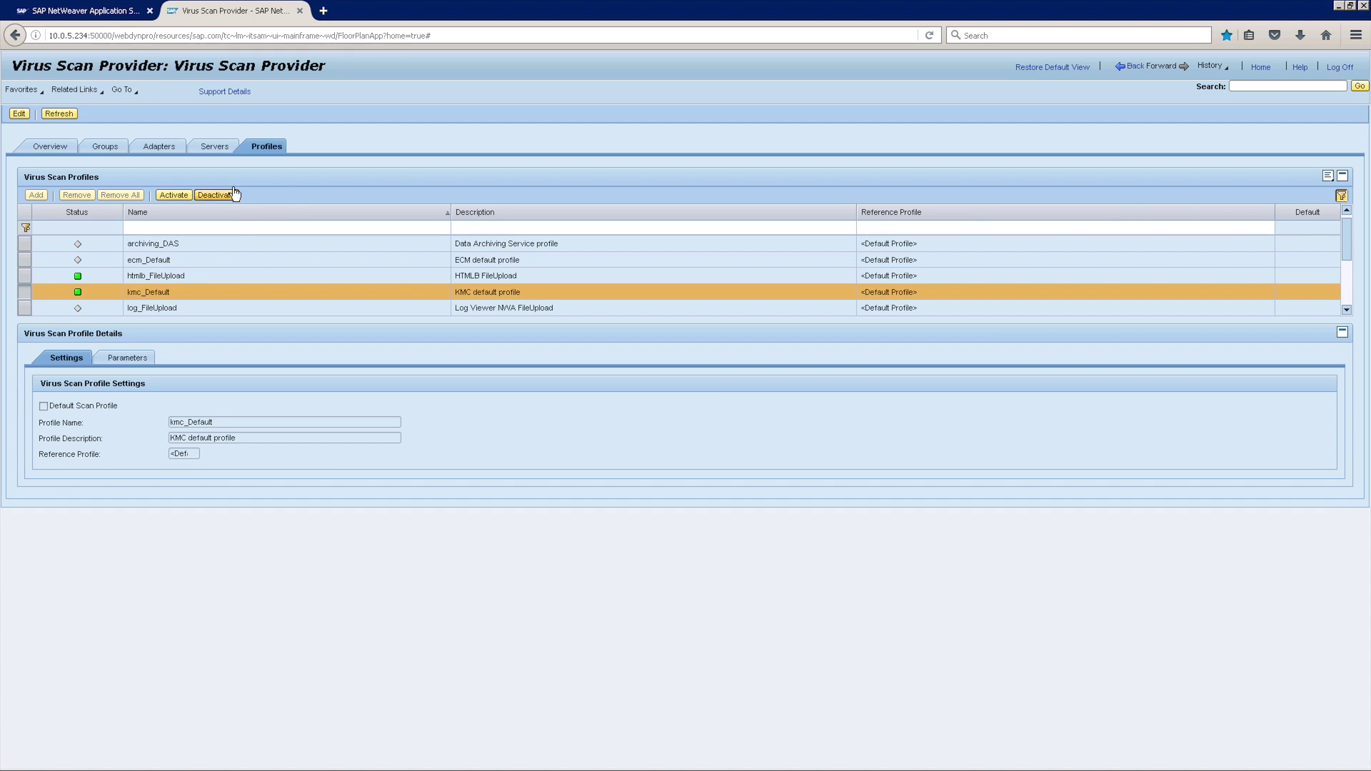
# Open the bookmarked Virus Scan Provider test site (/vscantest/index.html) in a new browser tab.
pyautogui.click(327, 15)
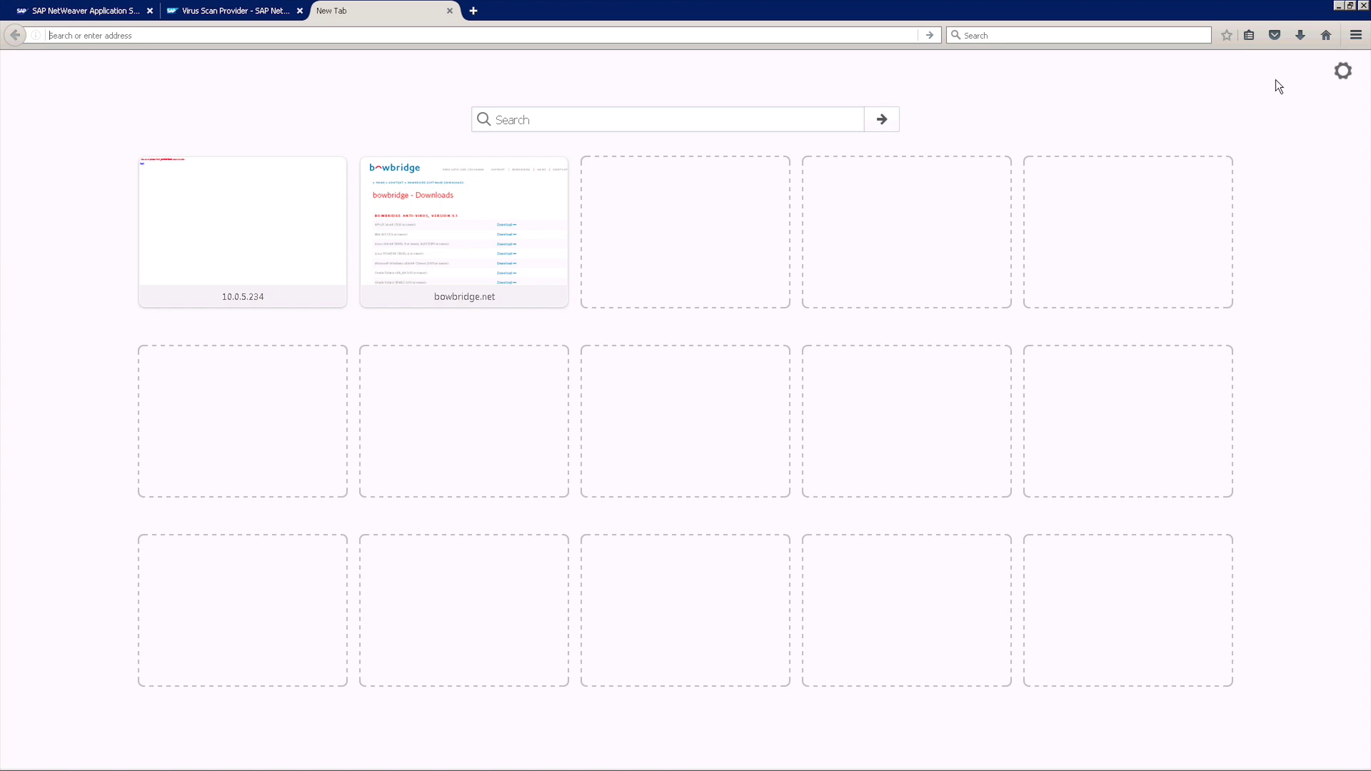
pyautogui.click(1250, 35)
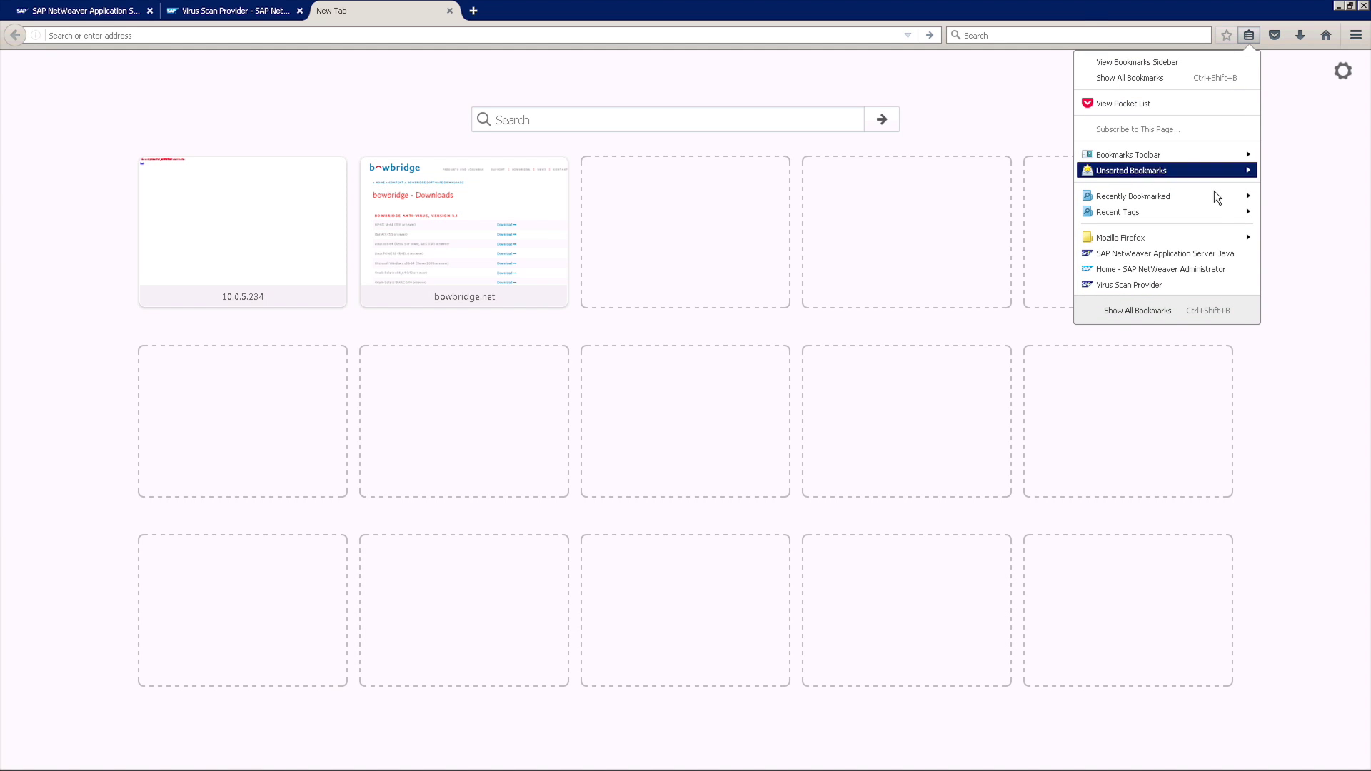
pyautogui.click(1224, 286)
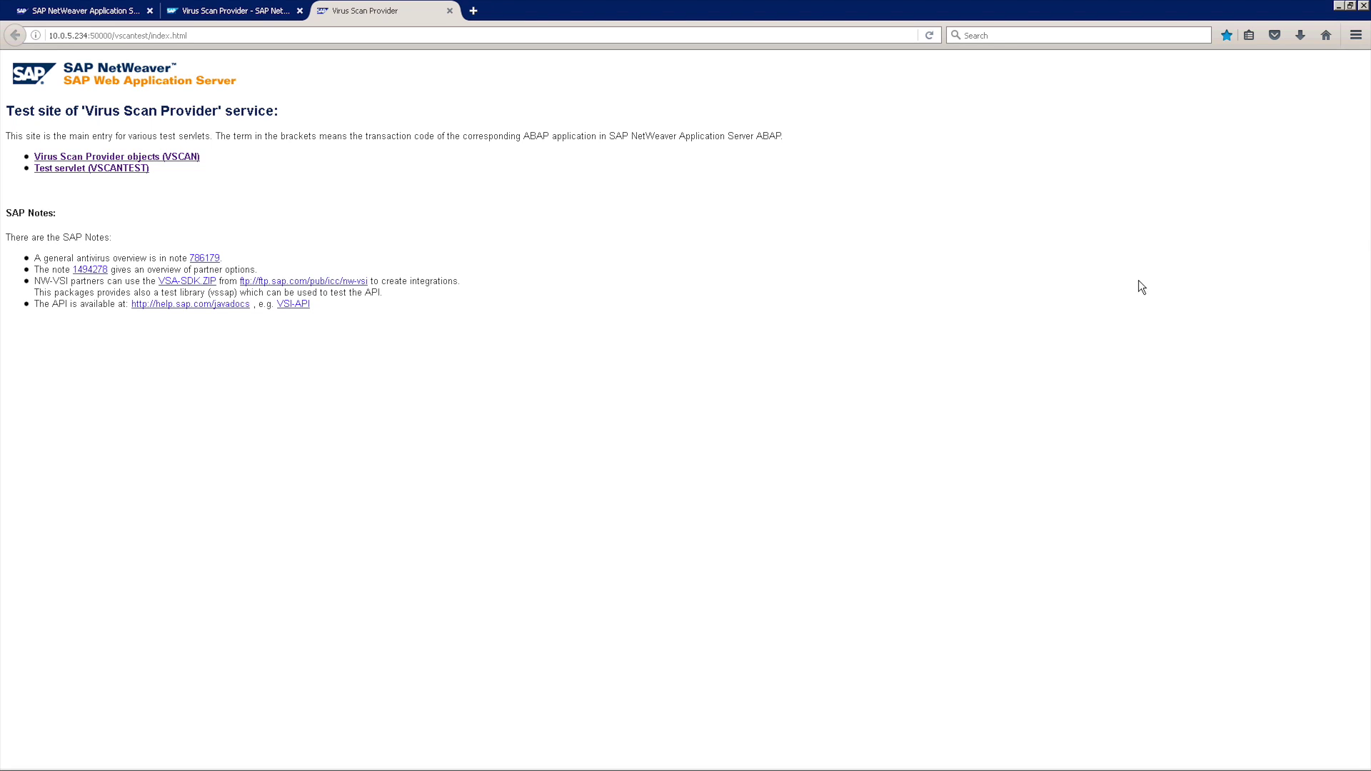
pyautogui.moveTo(207, 35); pyautogui.dragTo(35, 34)
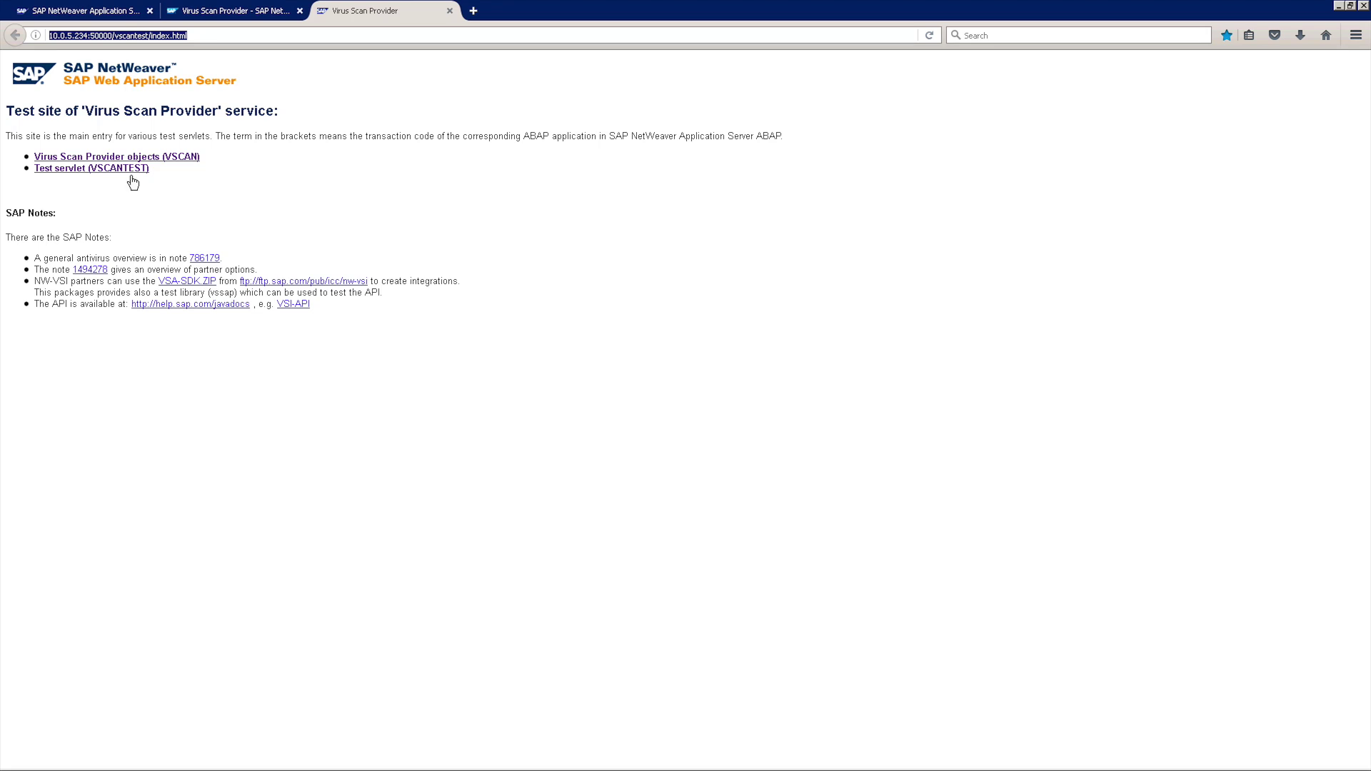
# Examine the VSA_BOWBRIDGE provider's details through the Virus Scan Provider objects (VSCAN) overview and return to the test site's main page.
pyautogui.click(194, 157)
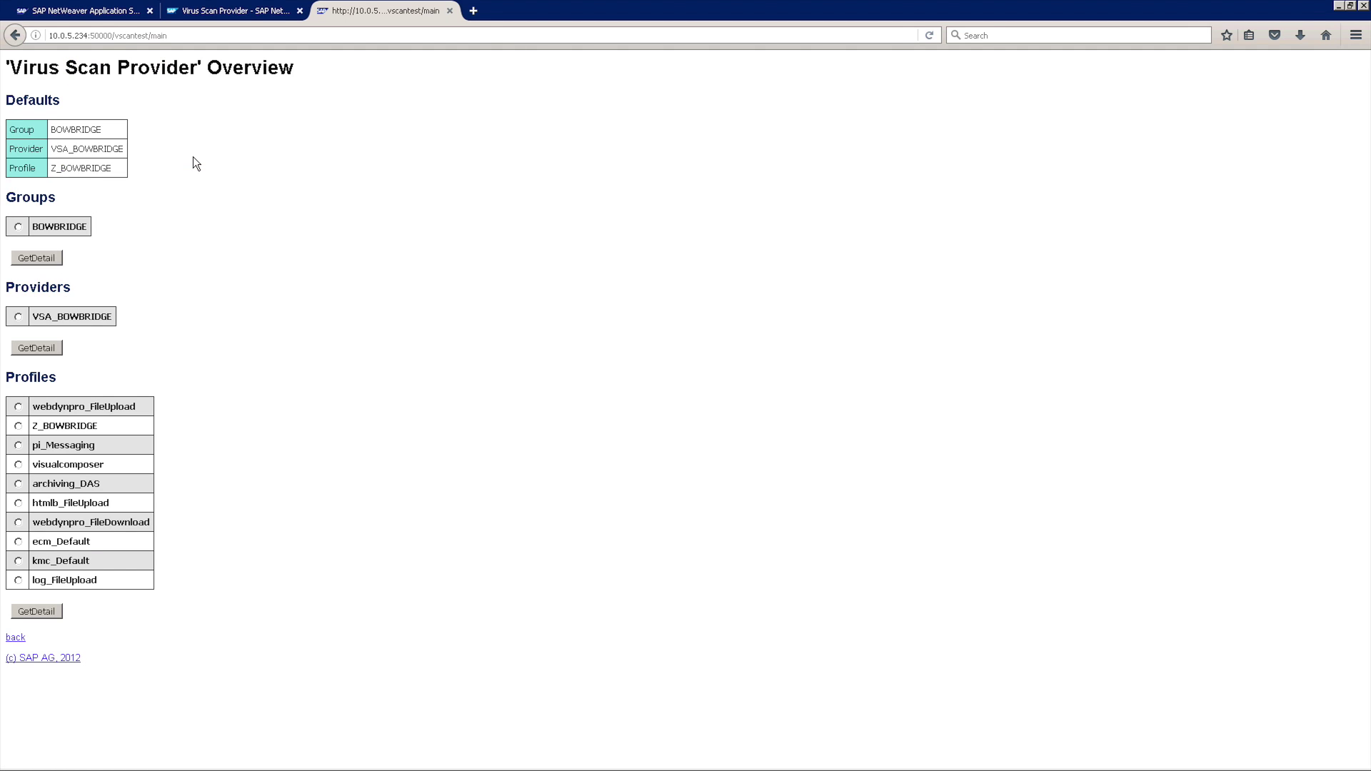
pyautogui.click(18, 318)
pyautogui.click(48, 349)
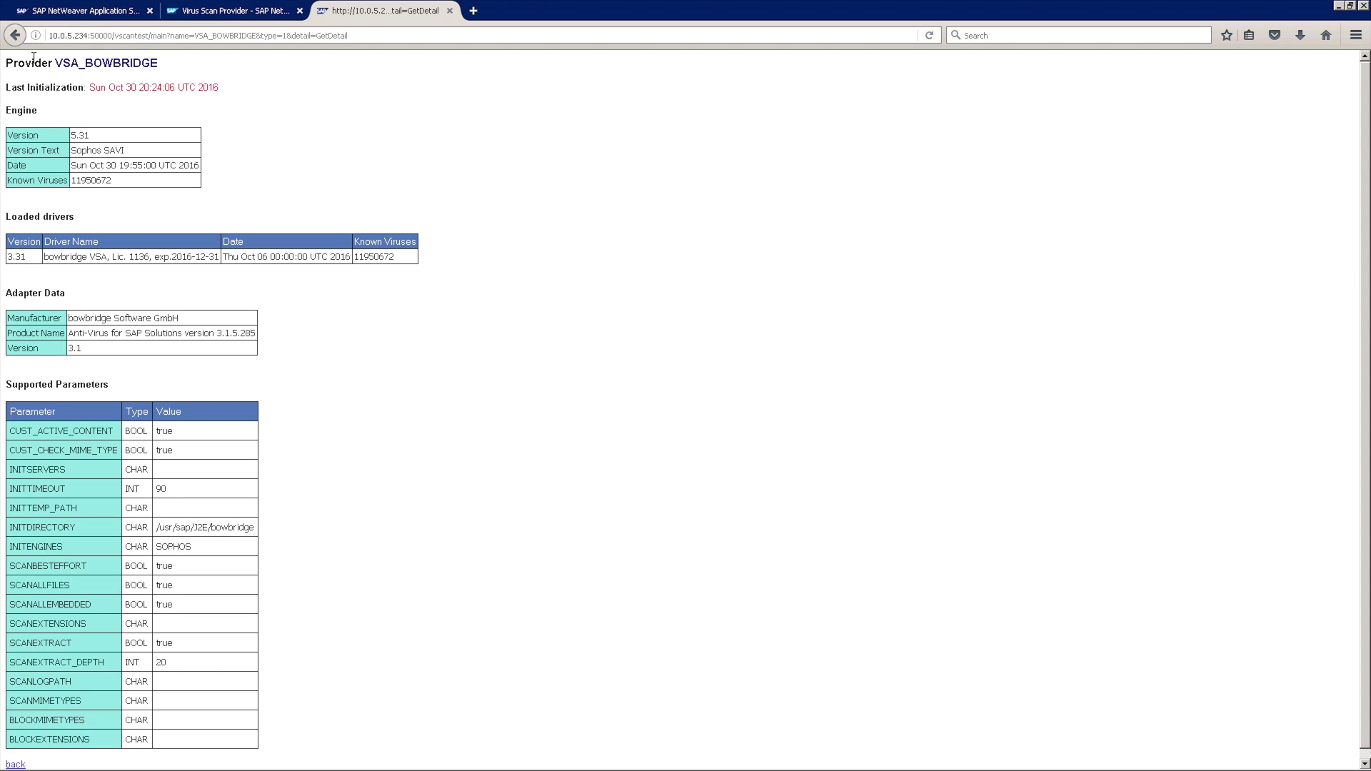
pyautogui.click(15, 35)
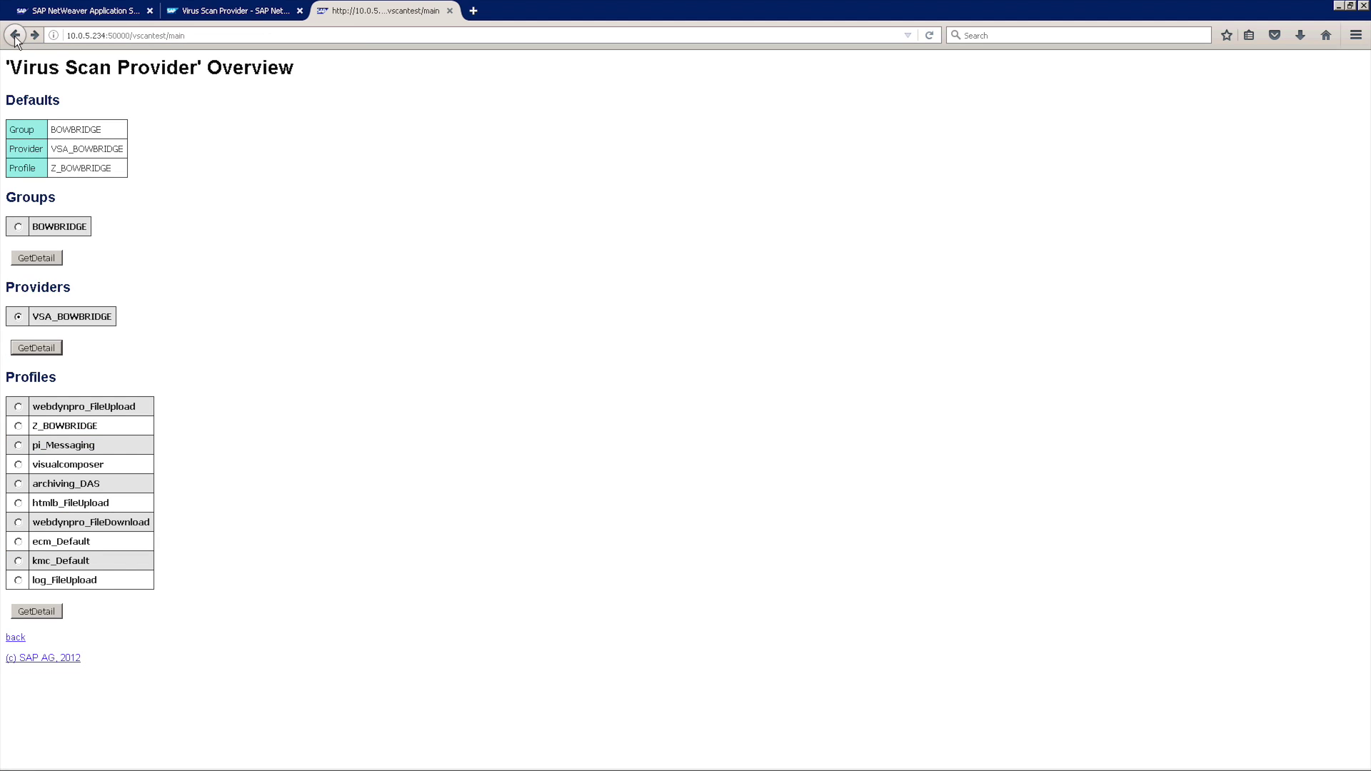
pyautogui.click(15, 37)
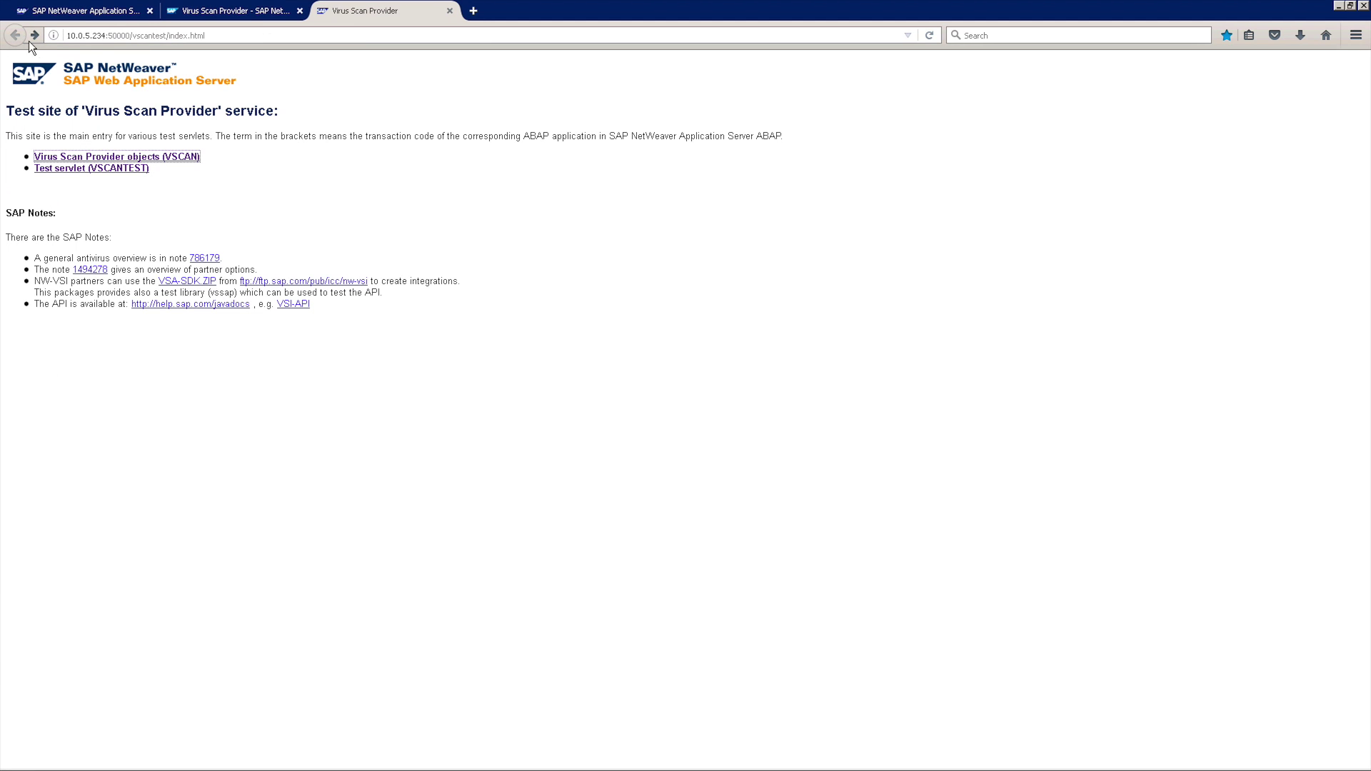
# Run a Check Only scan of the EICAR Anti-Virus Test File with the default profile in the VSCANTEST servlet and return to the form.
pyautogui.click(126, 170)
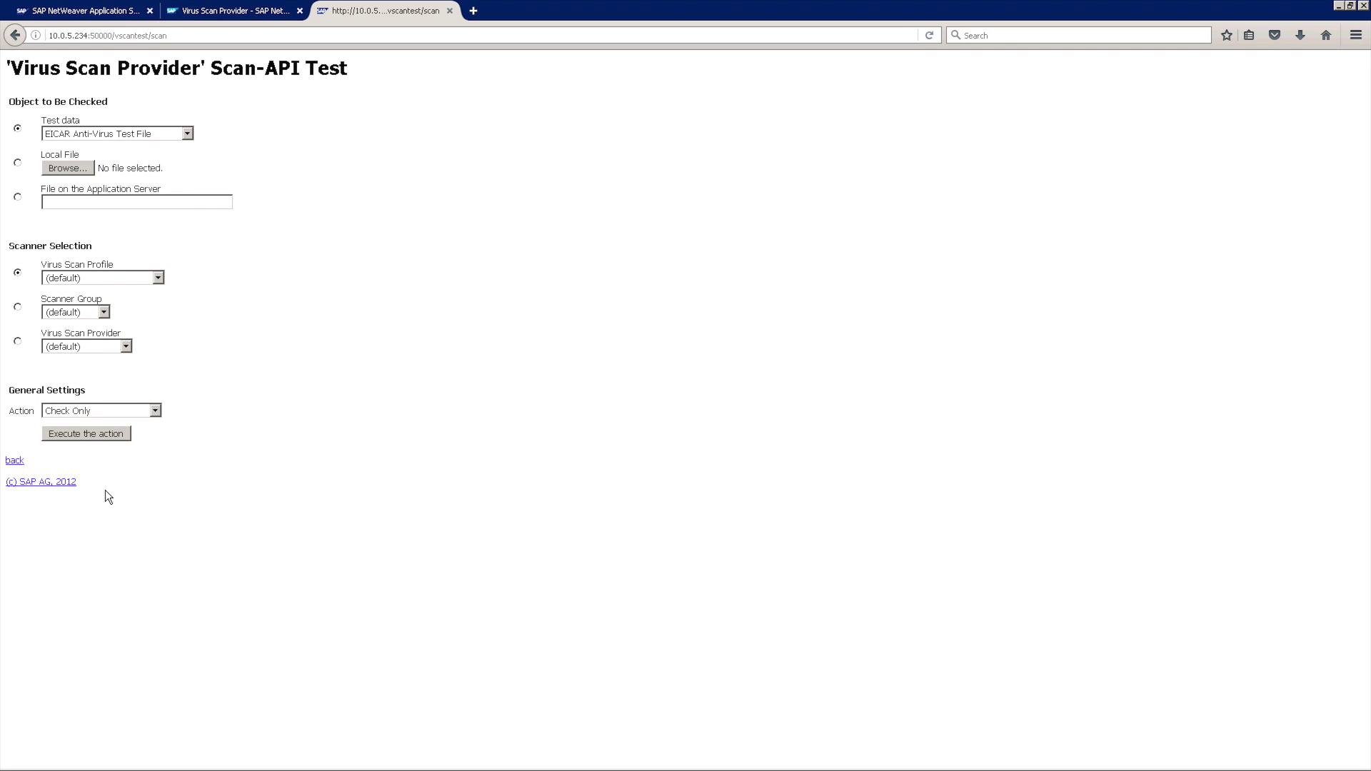
pyautogui.click(87, 434)
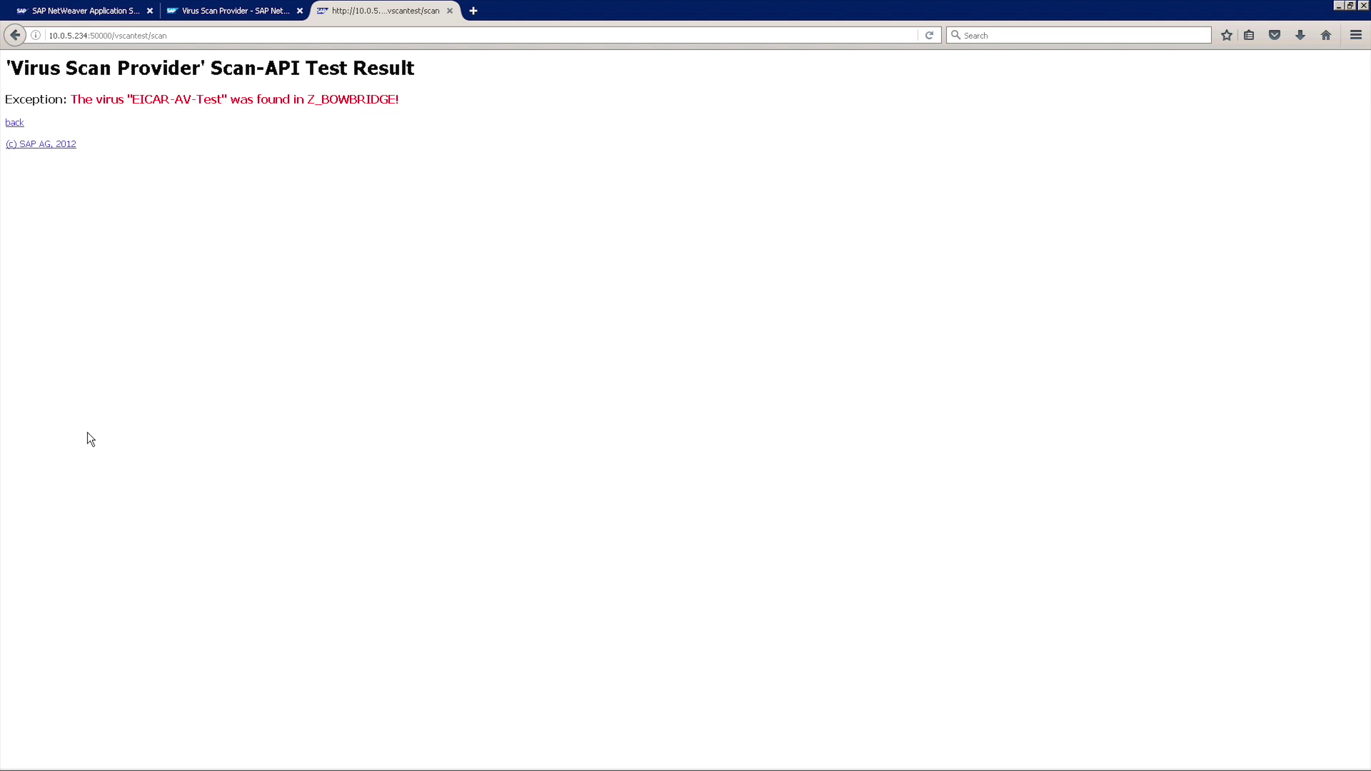
pyautogui.click(16, 125)
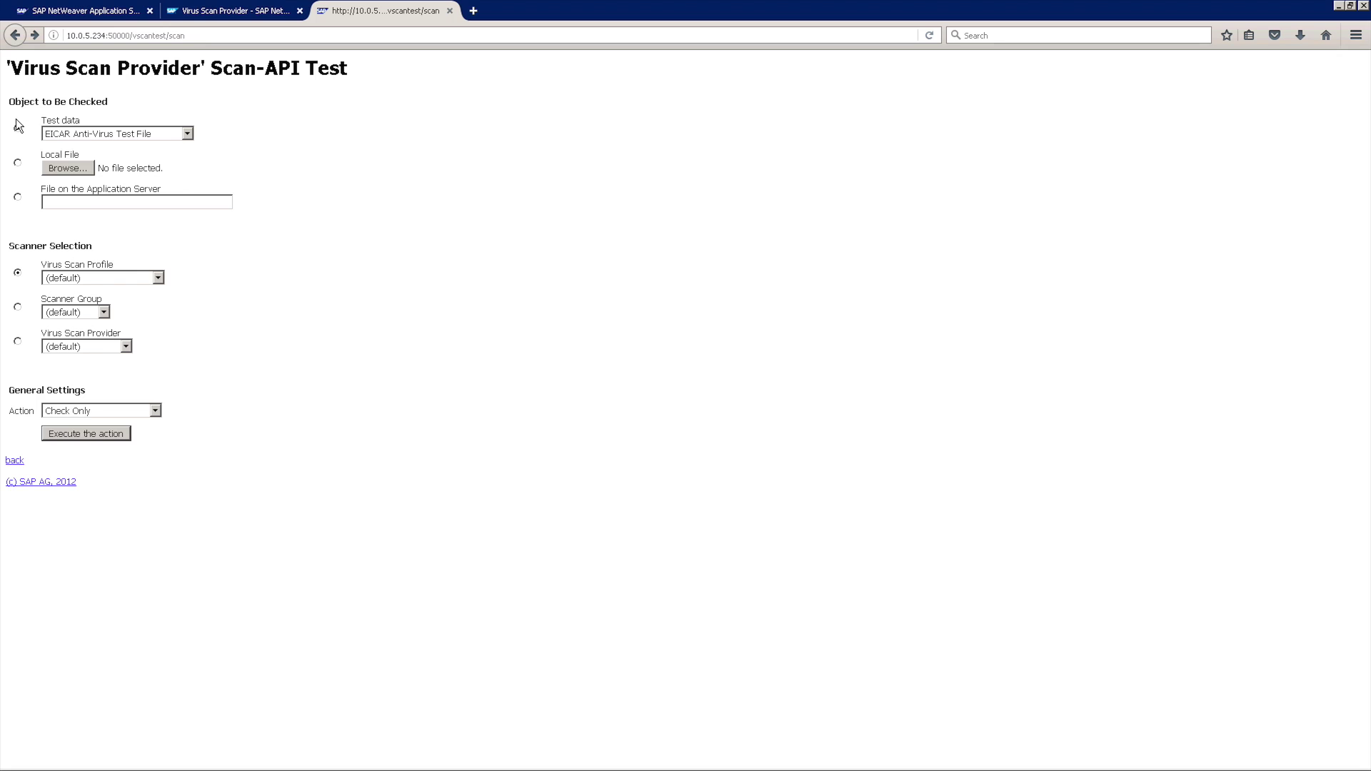
# Run the scan test on the Shakespeare: Sonnet 18 (ASCII) test data with the default profile and return to the form.
pyautogui.click(92, 137)
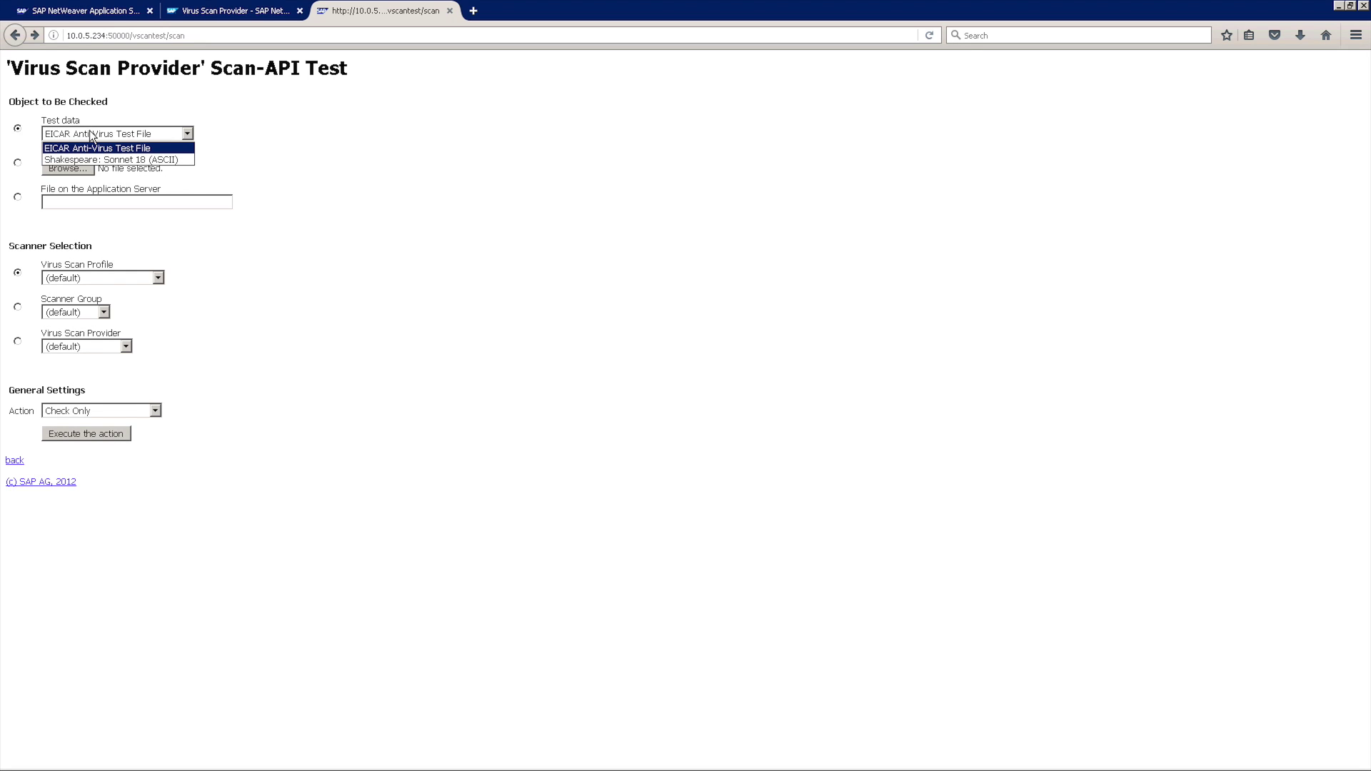
pyautogui.click(188, 160)
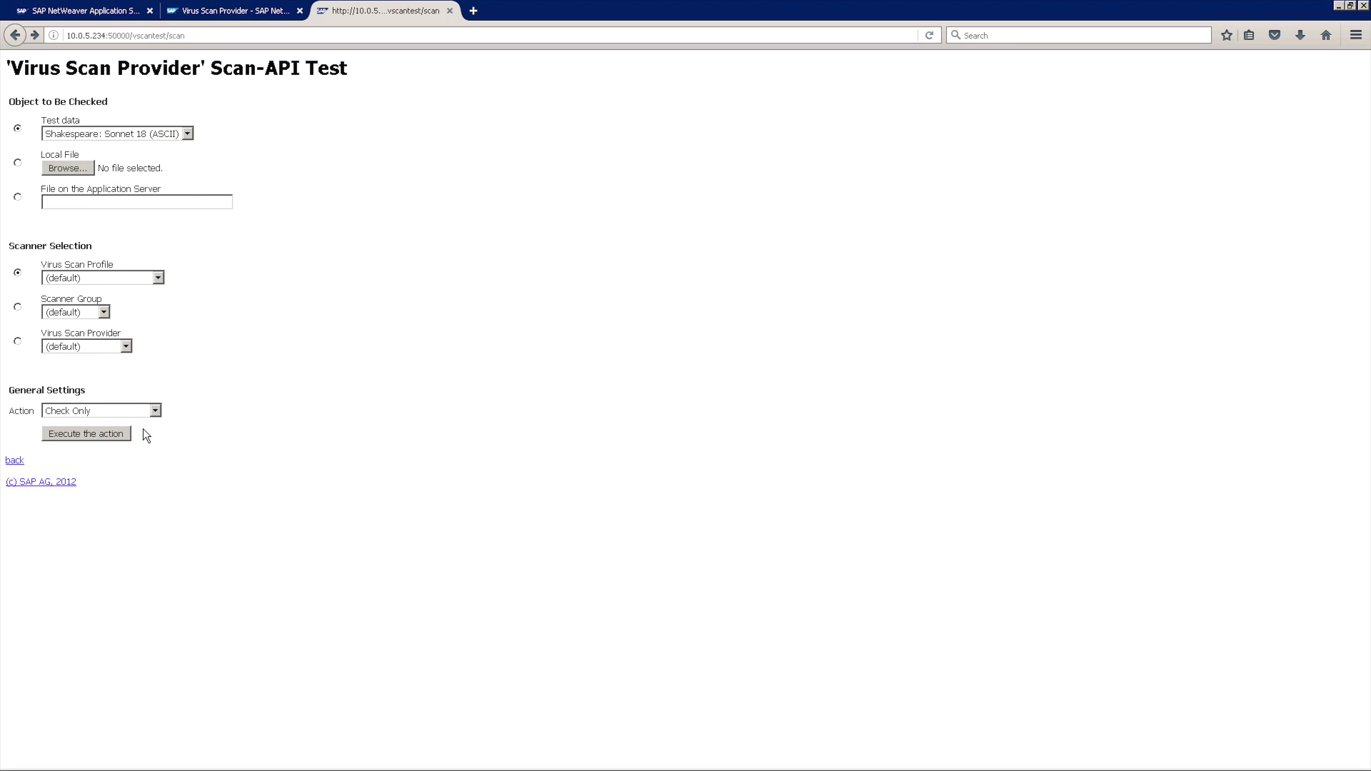
pyautogui.click(109, 433)
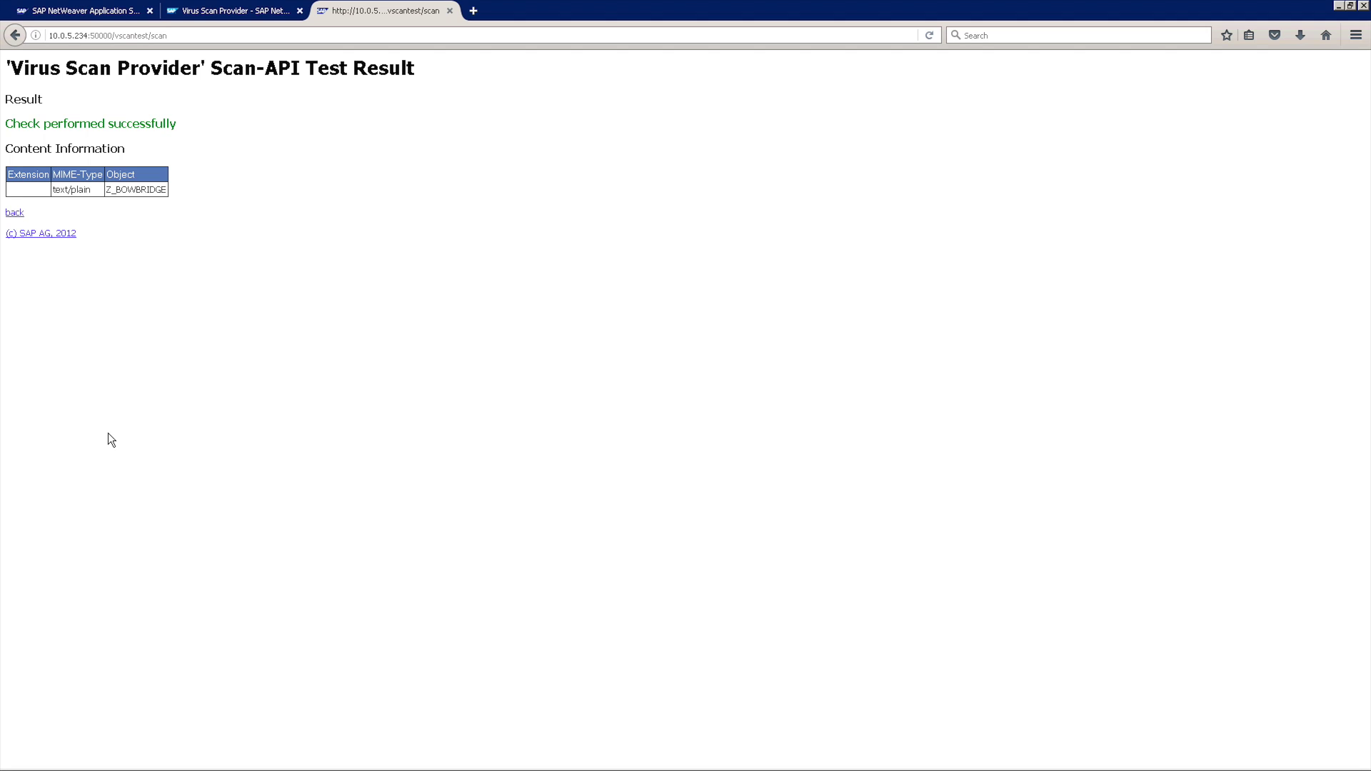
pyautogui.click(15, 214)
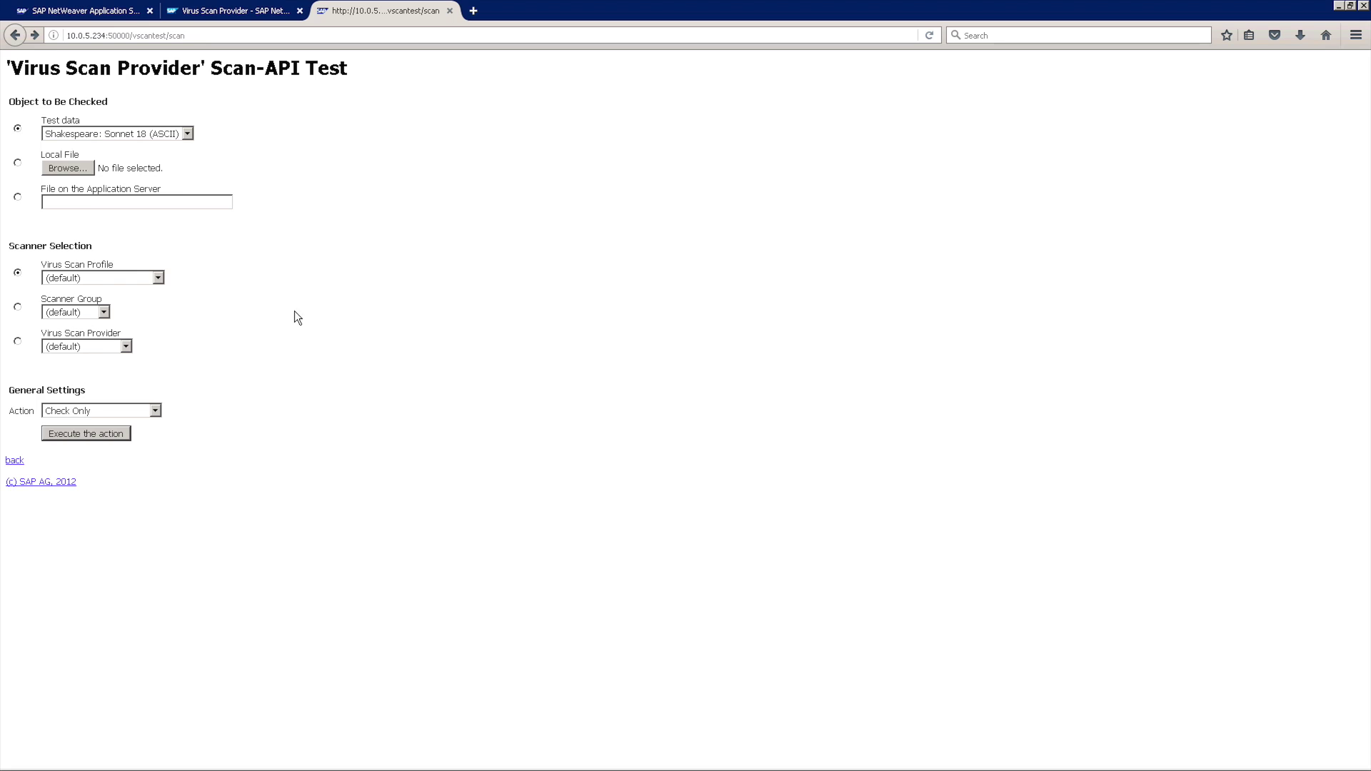